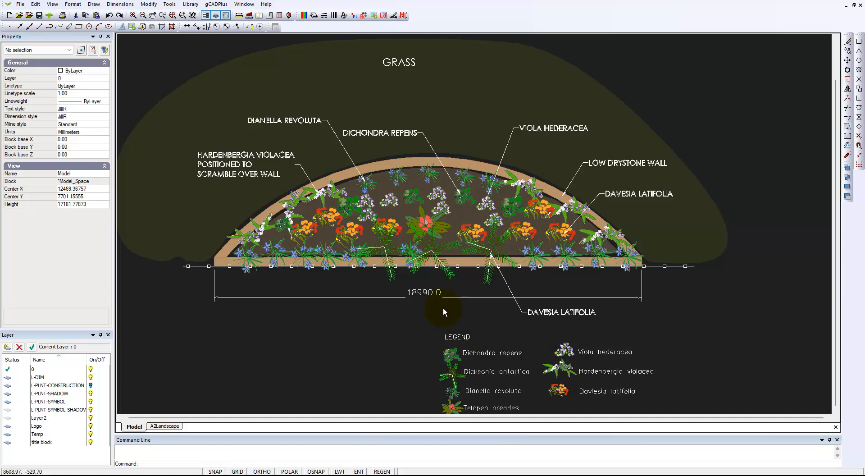
Select the 18990.0 dimension below the garden bed to inspect its properties, then deselect it.
click(428, 292)
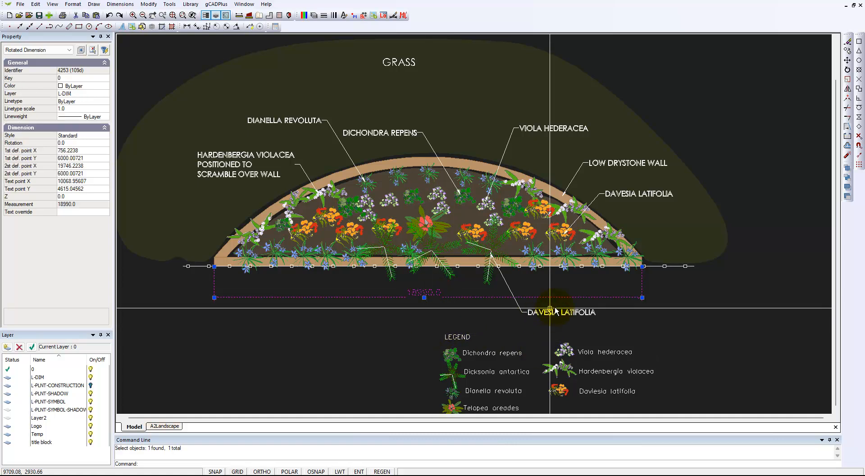
key(Escape)
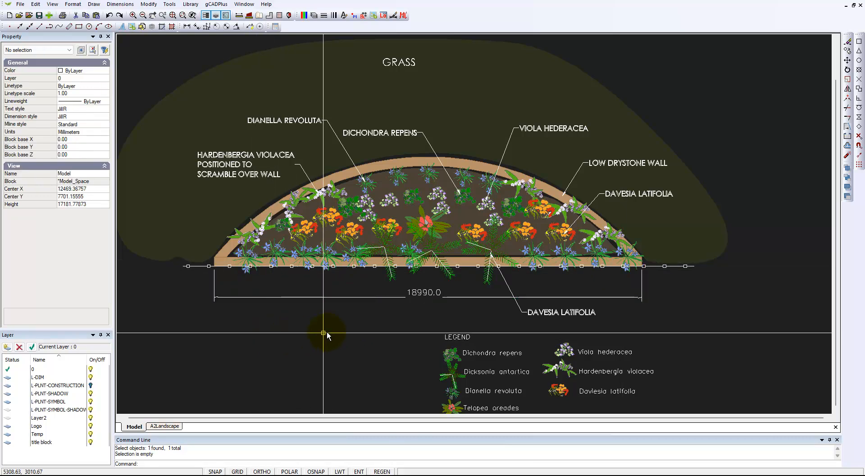
Measure the distance along the base of the drystone wall from its left end to its right end.
click(239, 16)
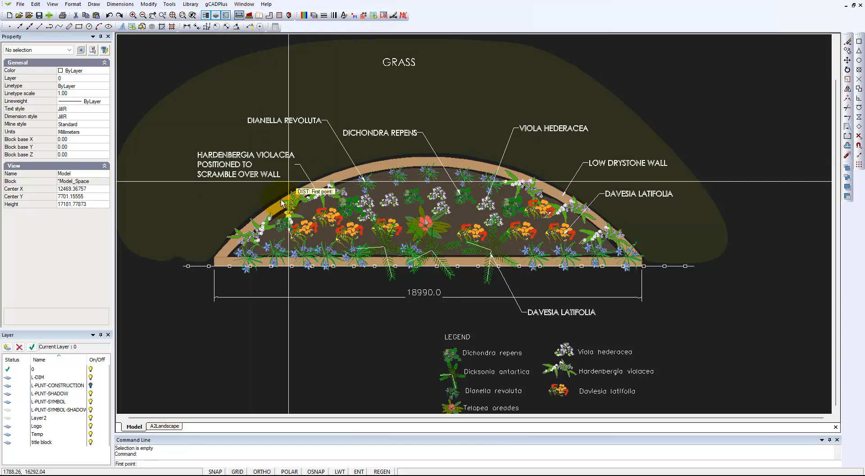
scroll(214, 270, up, 1)
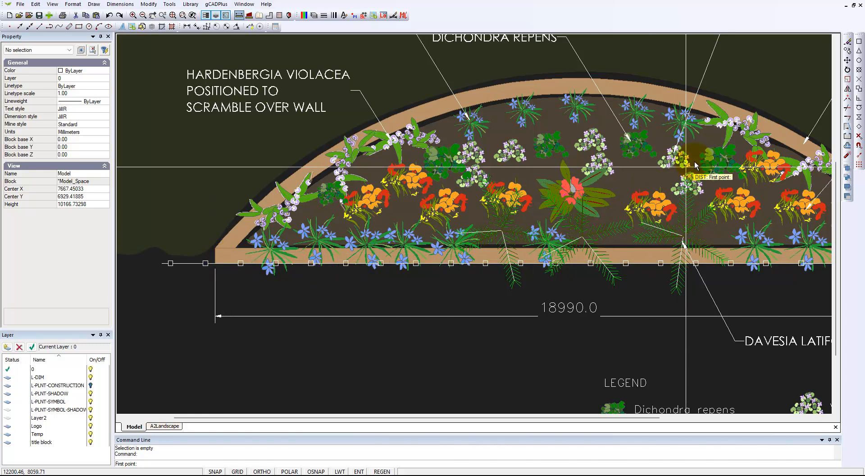
click(858, 42)
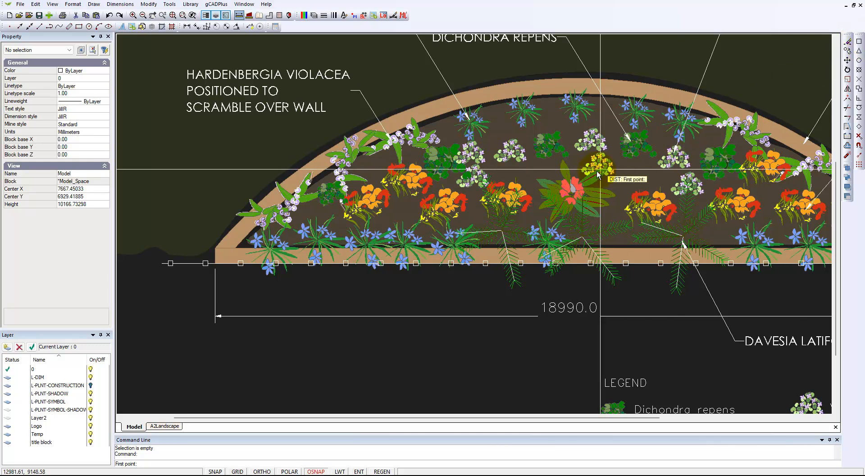
click(220, 268)
scroll(290, 302, down, 3)
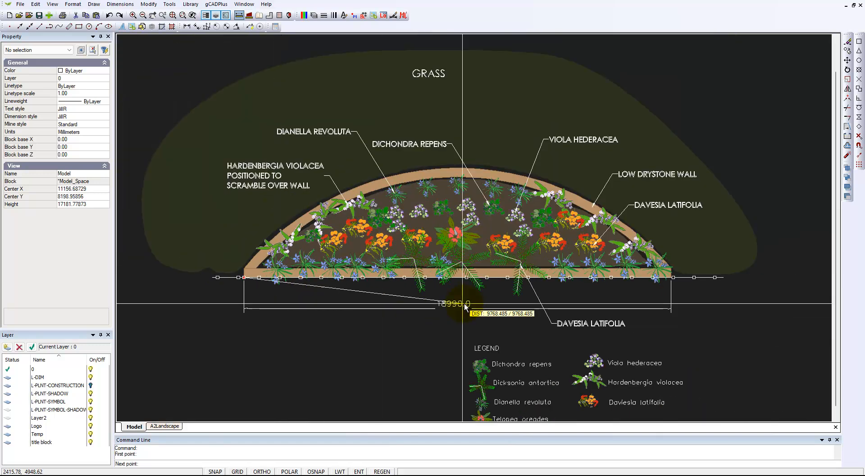
scroll(671, 284, up, 3)
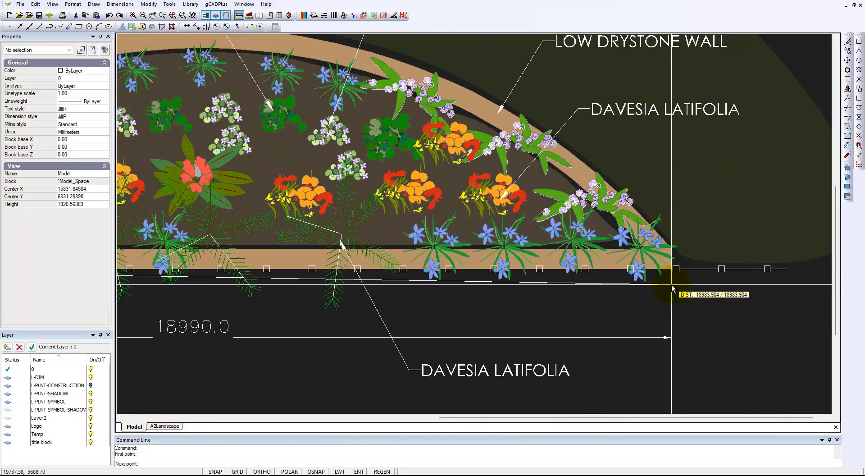
scroll(670, 285, up, 2)
click(858, 42)
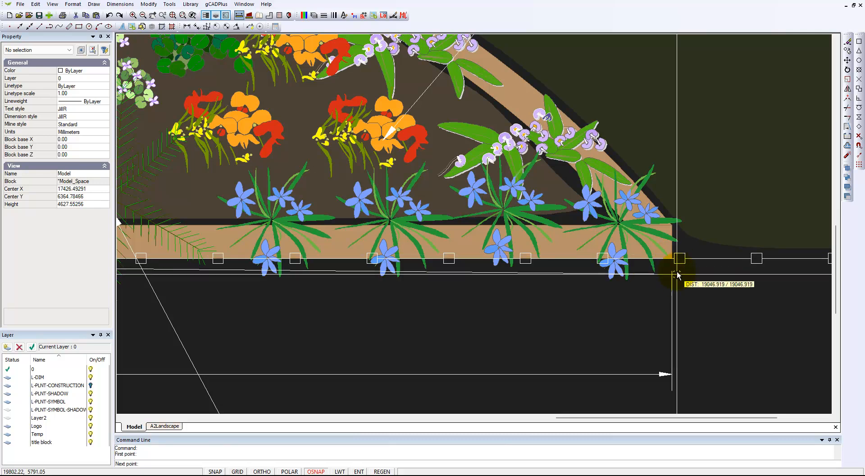
click(673, 259)
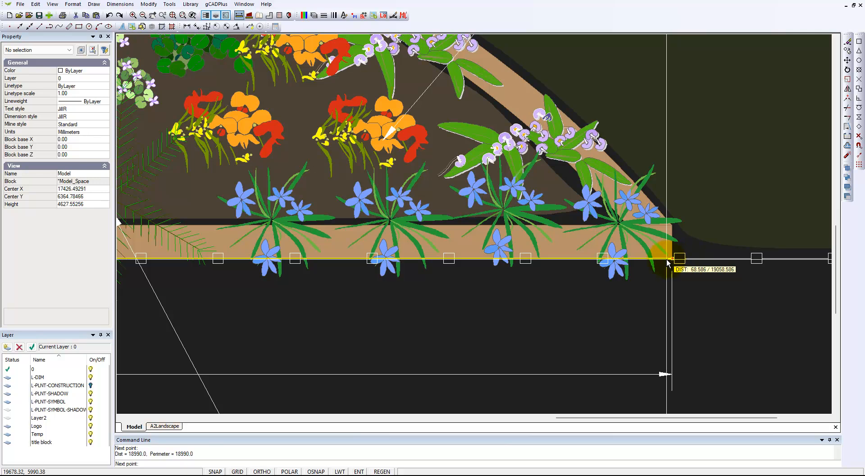
scroll(615, 322, down, 3)
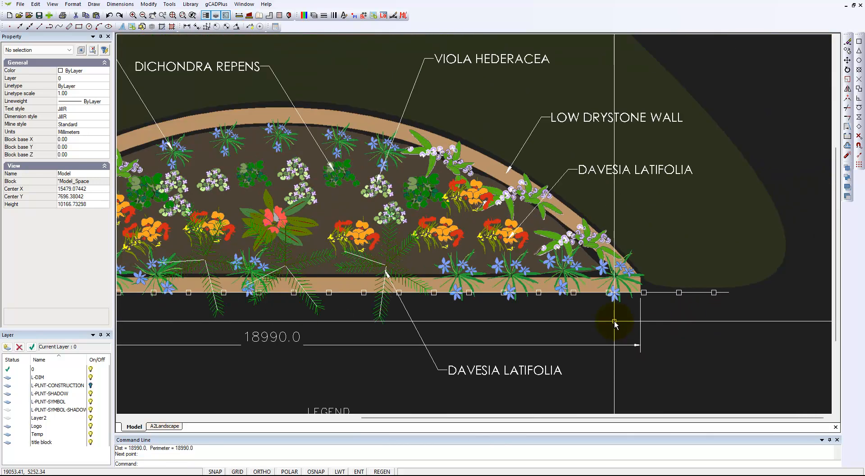
scroll(614, 323, down, 1)
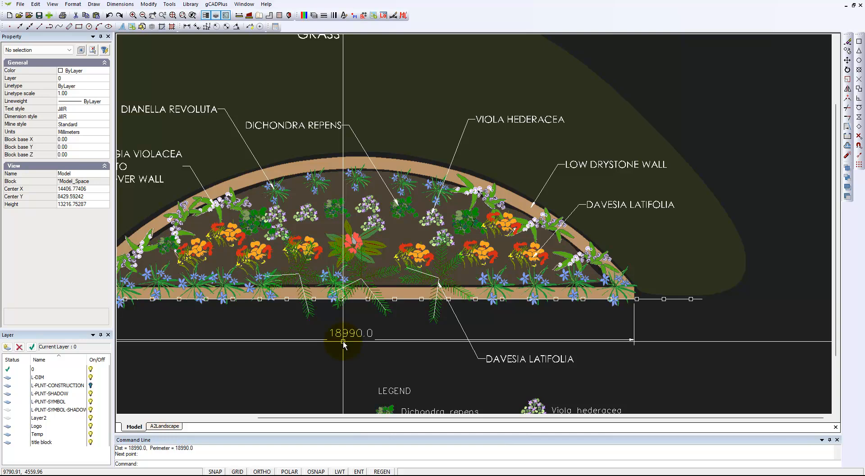
scroll(419, 346, down, 1)
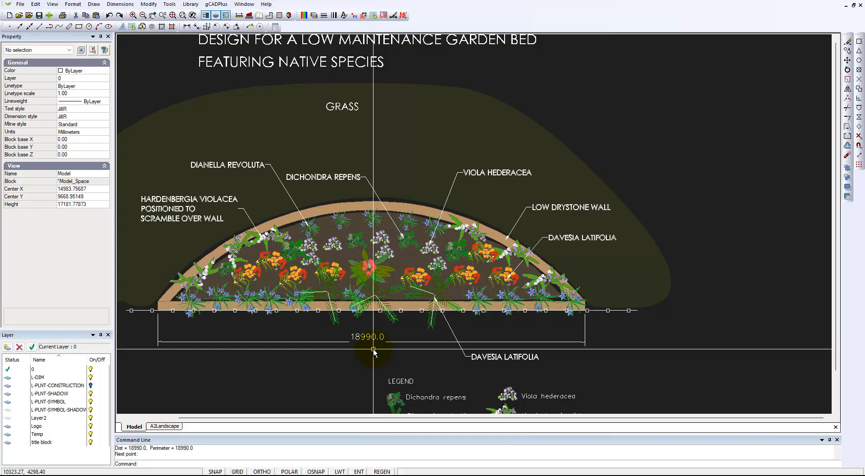
Start a new drawing based on the Default.lcd template.
click(9, 16)
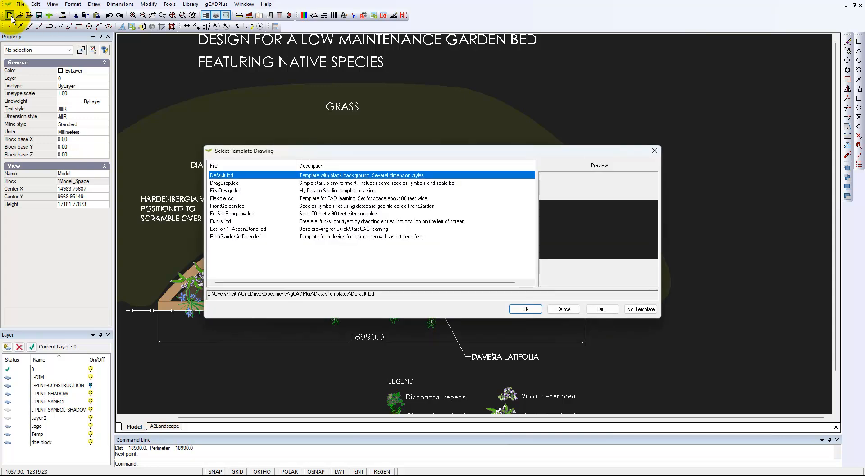
click(526, 309)
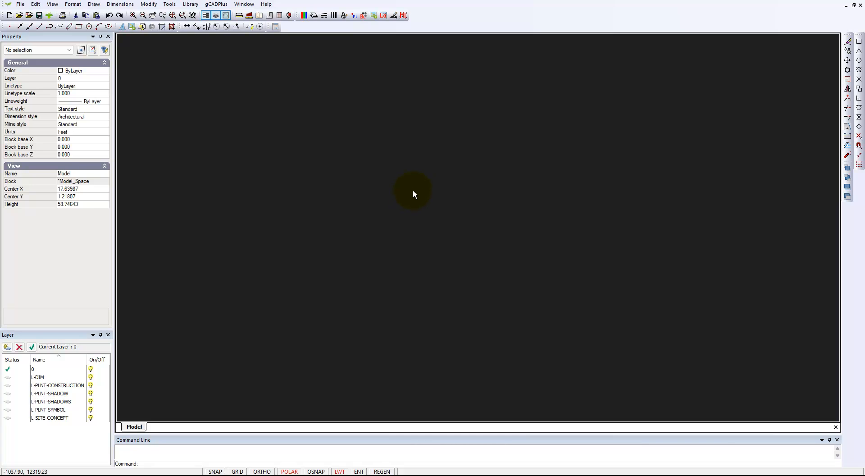
Measure a horizontal distance across the empty drawing area.
click(249, 26)
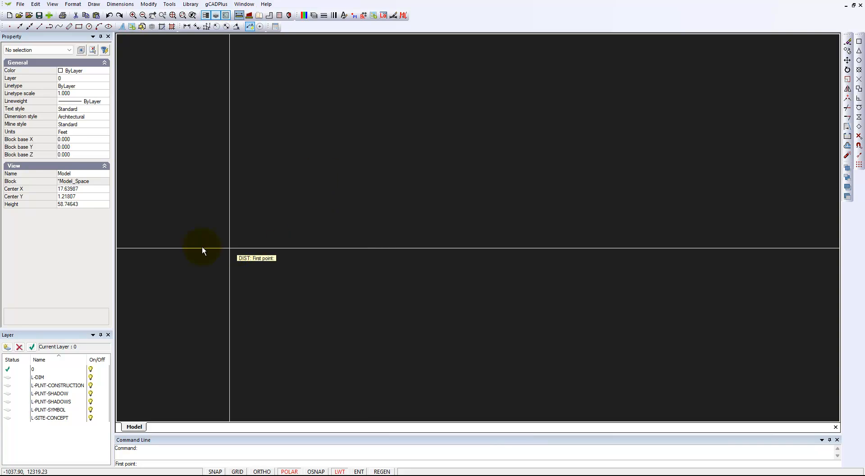
click(152, 239)
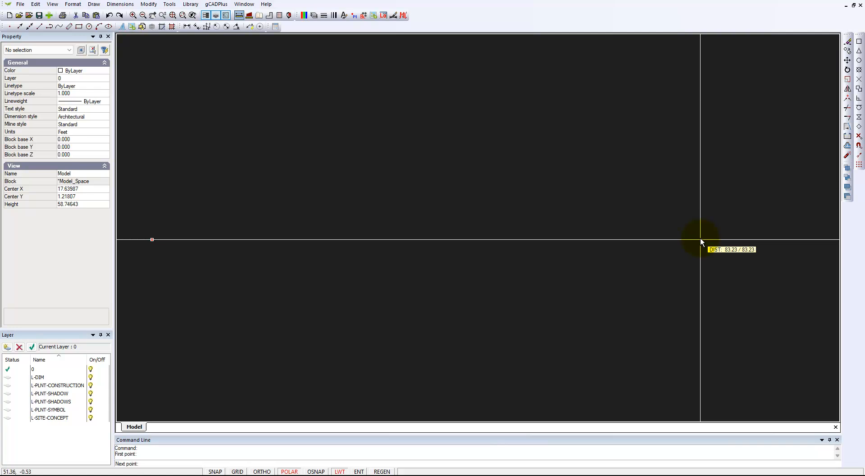
click(721, 240)
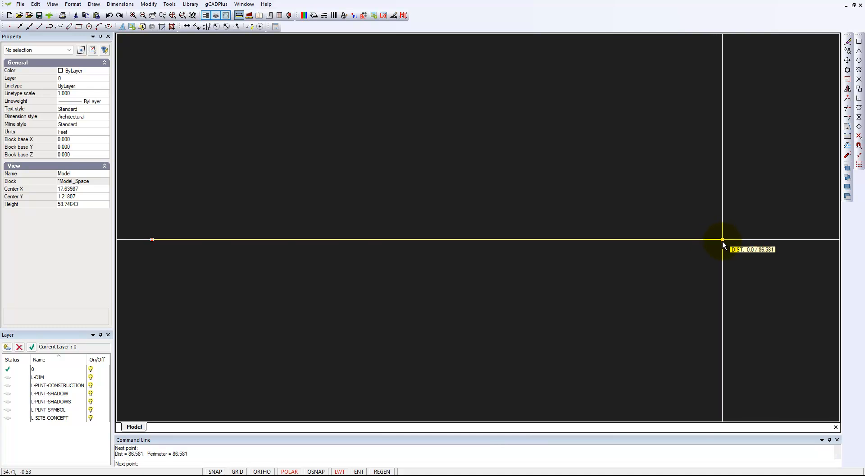
key(Escape)
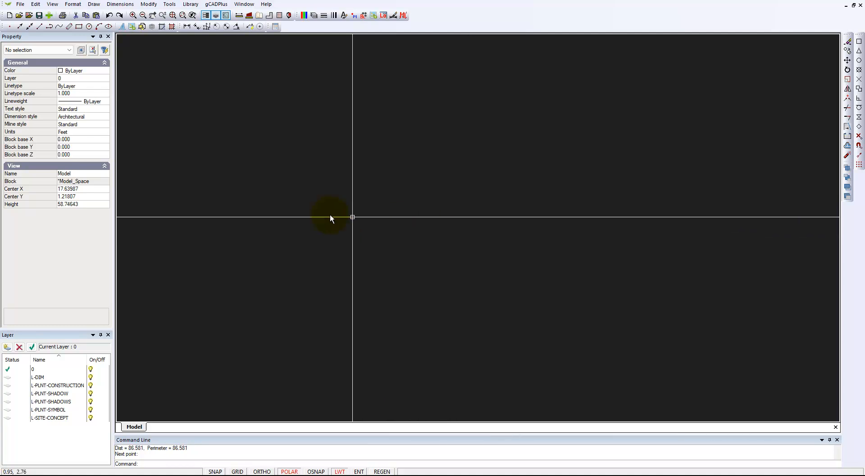
Draw a horizontal line 18990 long with the Line command and exit the command.
click(94, 6)
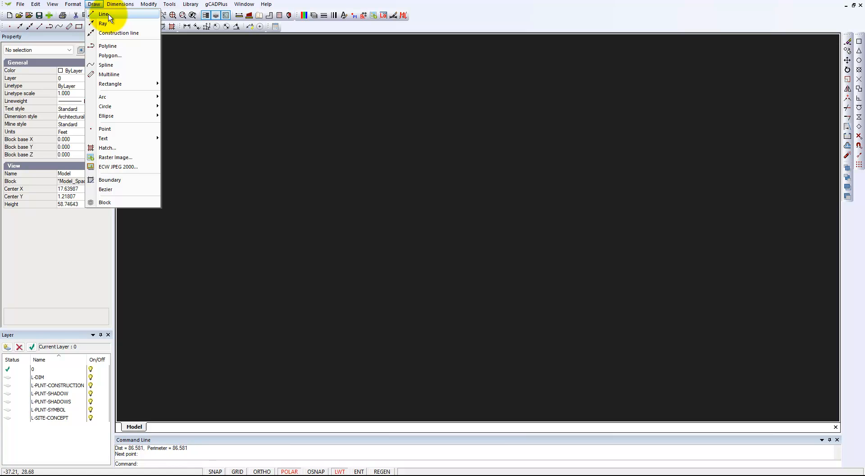
click(104, 14)
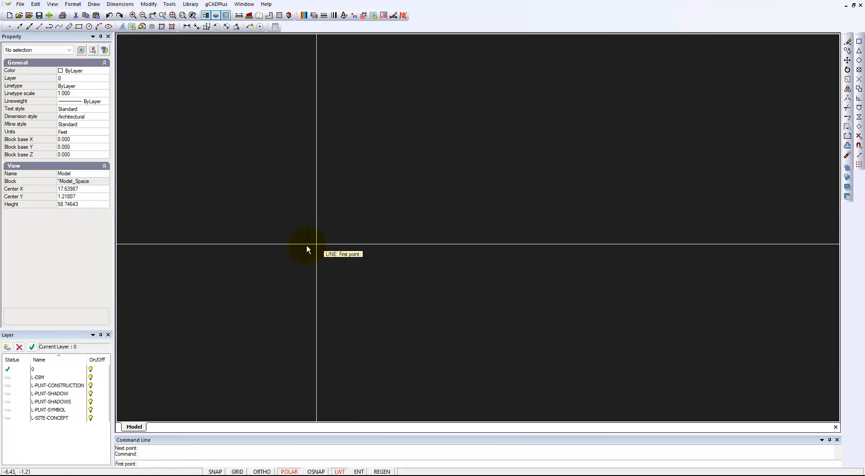
click(218, 278)
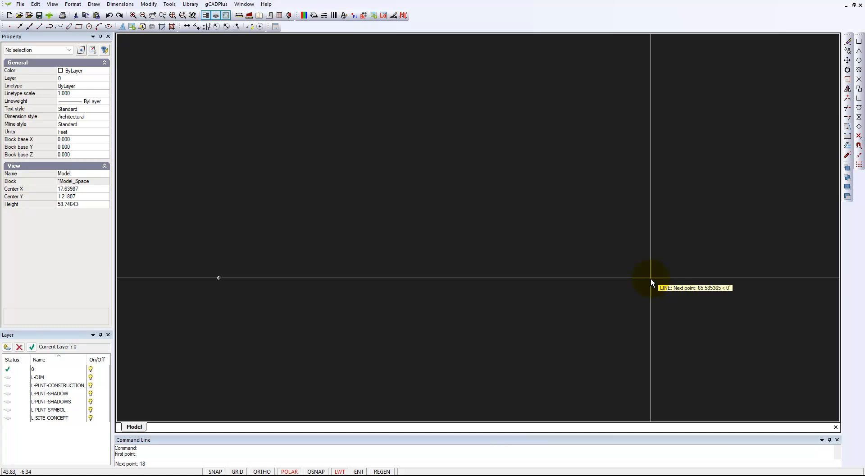
key(Return)
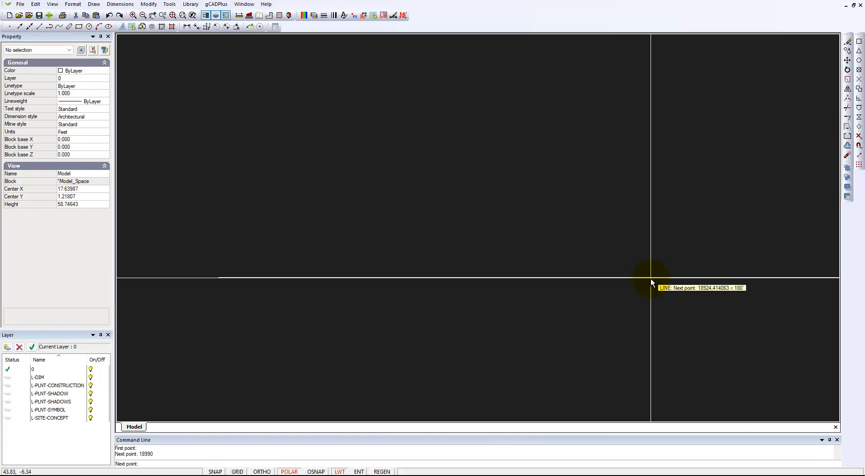
right_click(645, 326)
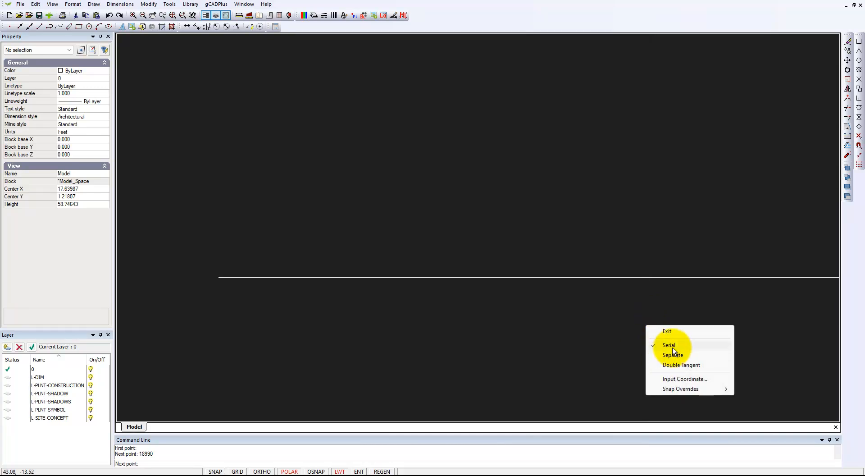
click(666, 332)
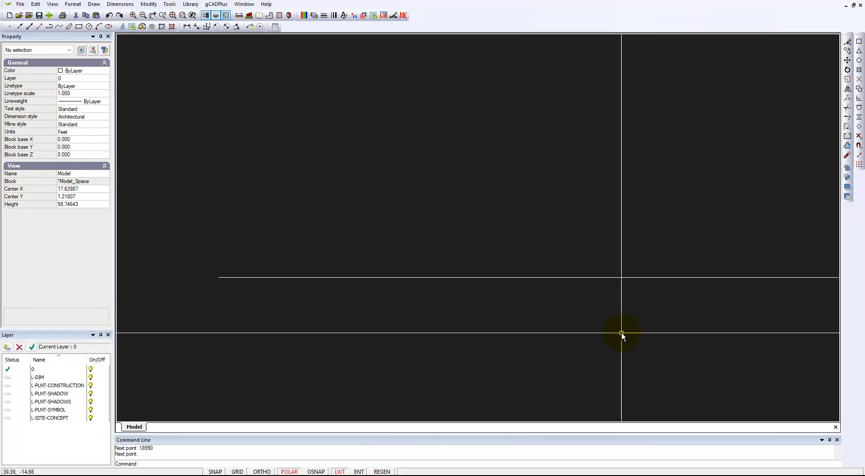
Zoom to the drawing extents and select the new line to inspect its length in the properties.
right_click(542, 313)
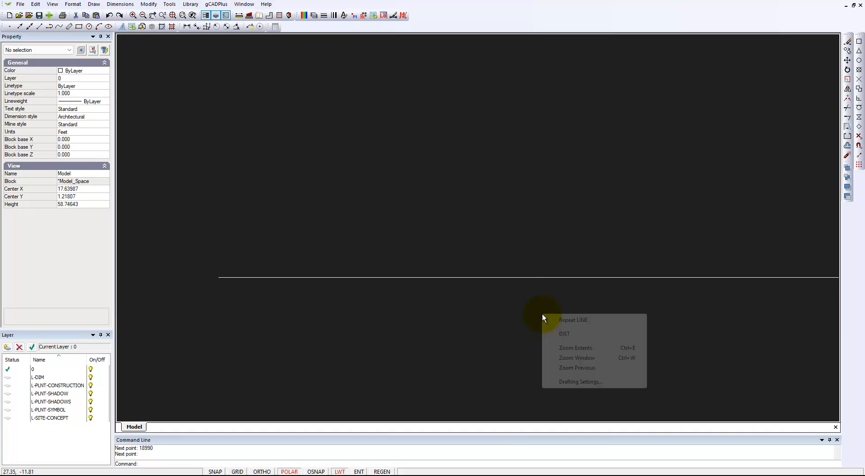
click(586, 348)
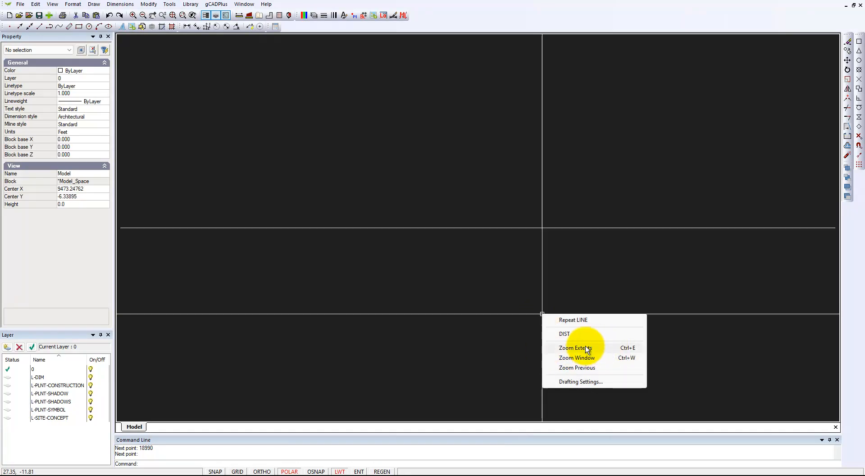
scroll(545, 292, down, 1)
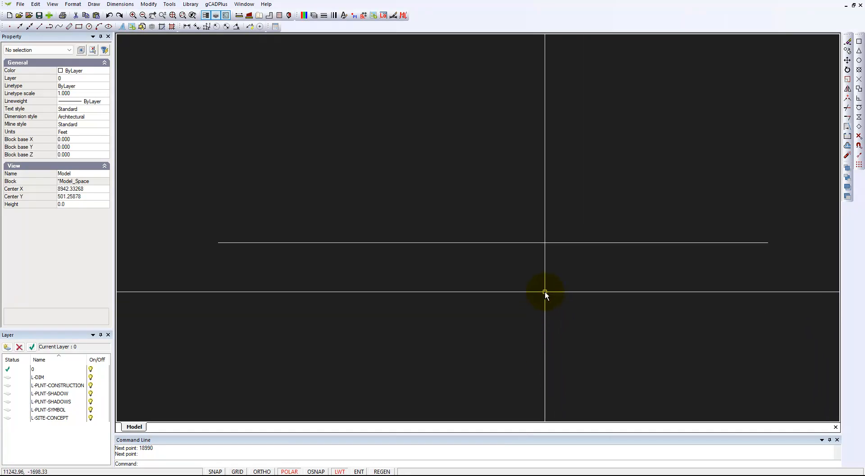
click(524, 242)
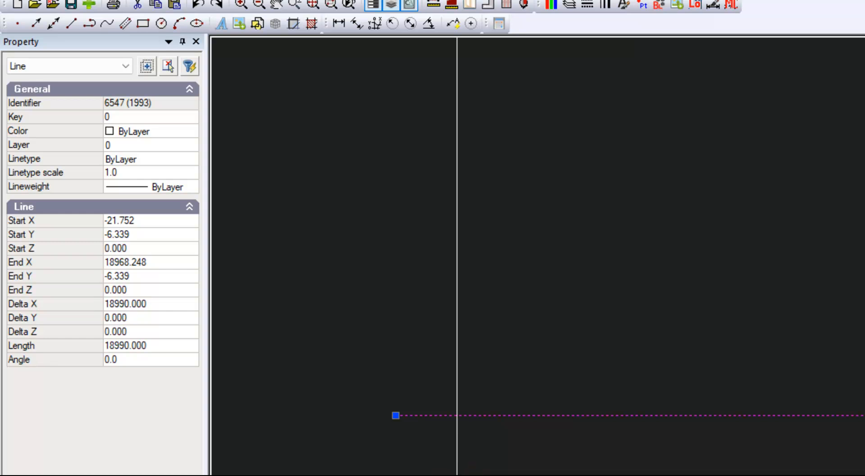
key(Escape)
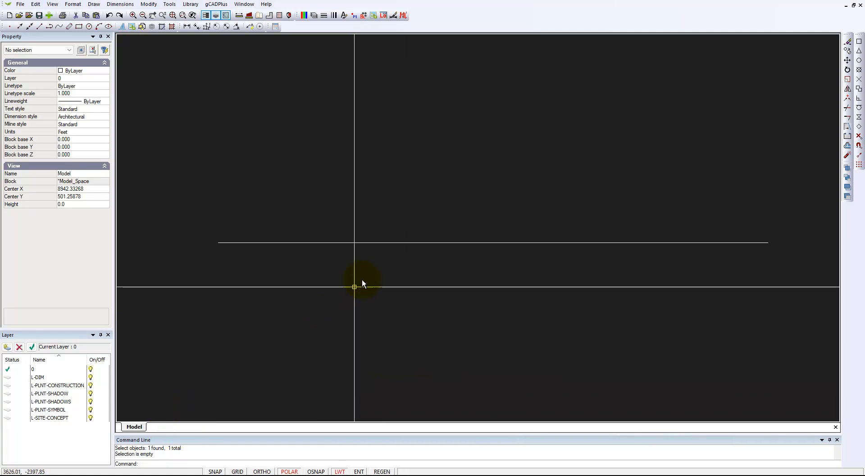
click(415, 242)
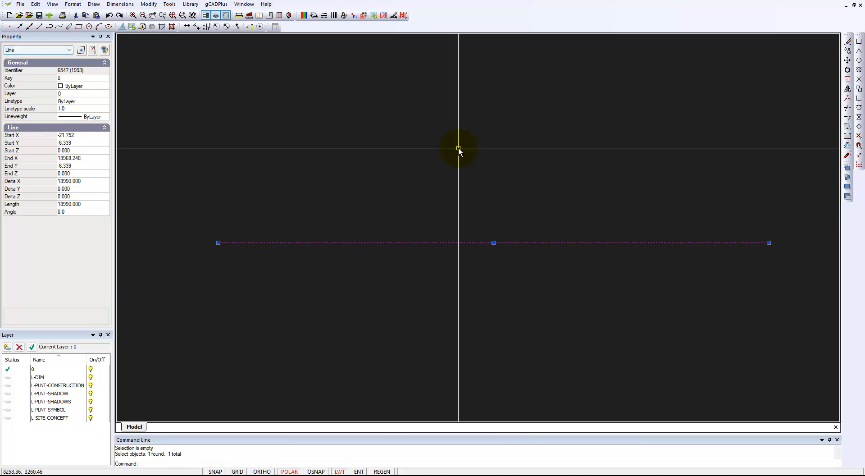
key(Escape)
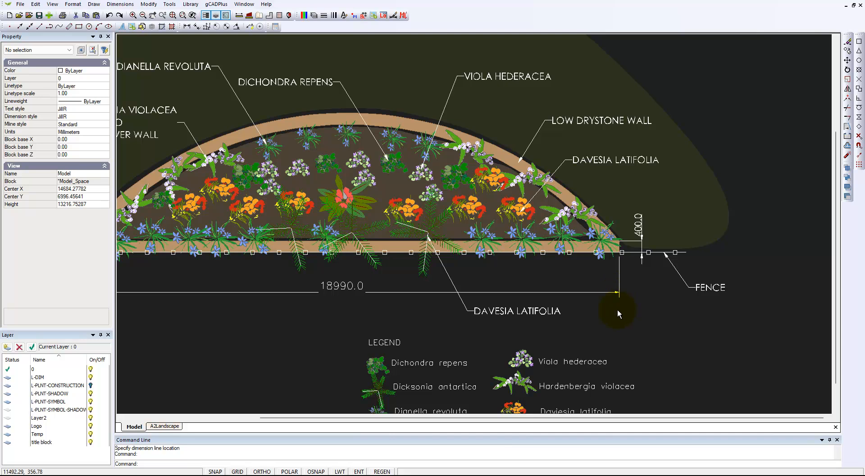
Switch to the new drawing and draw a 400-long vertical line up from the right end of the base line.
click(244, 4)
click(261, 66)
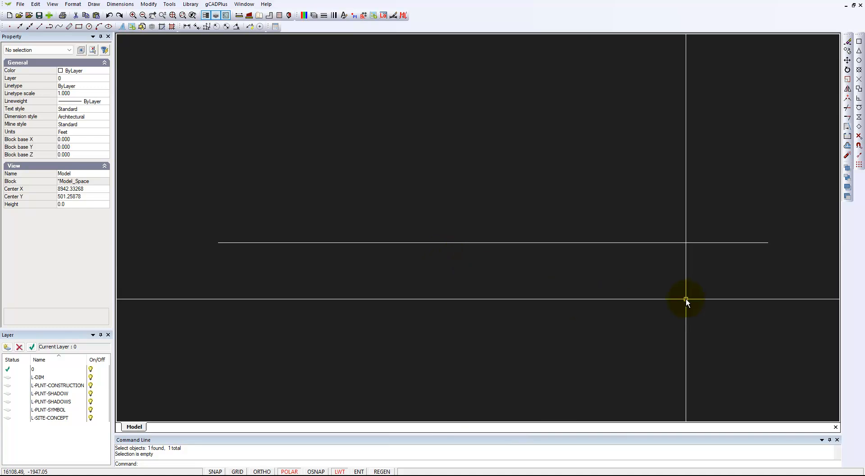
middle_drag(757, 285, 643, 284)
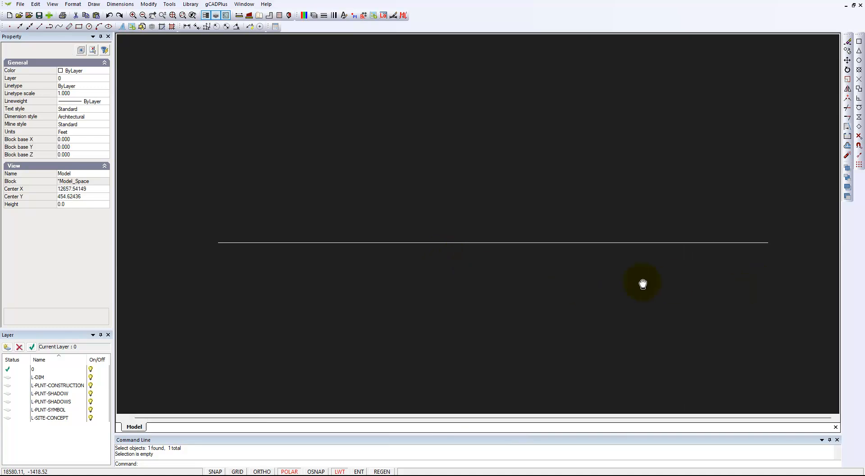
click(614, 242)
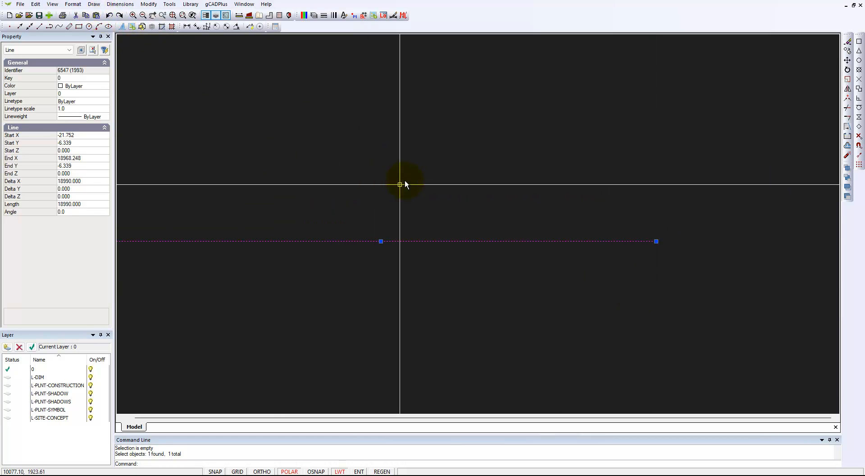
right_click(438, 158)
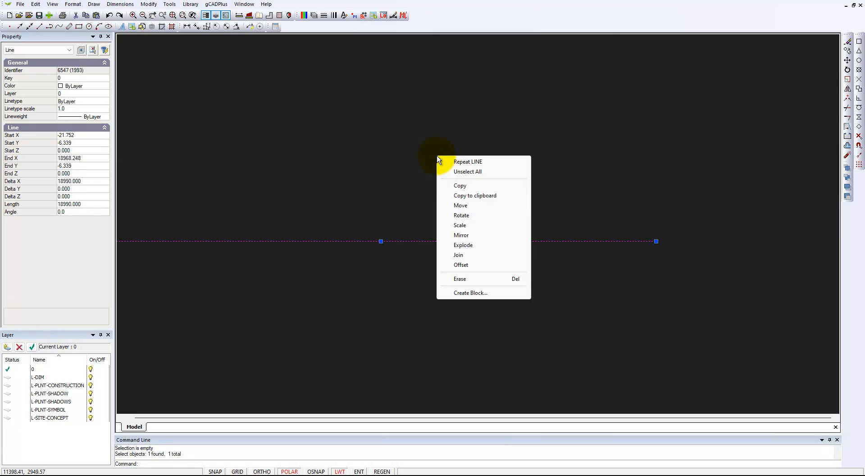
click(473, 161)
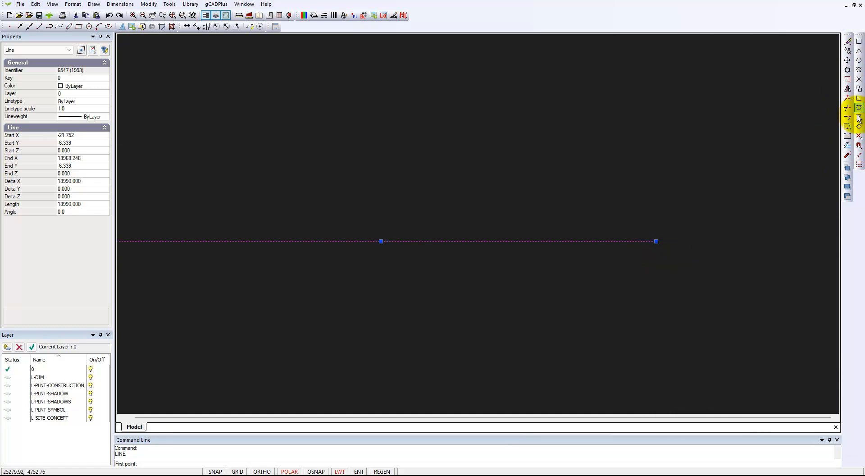
click(657, 243)
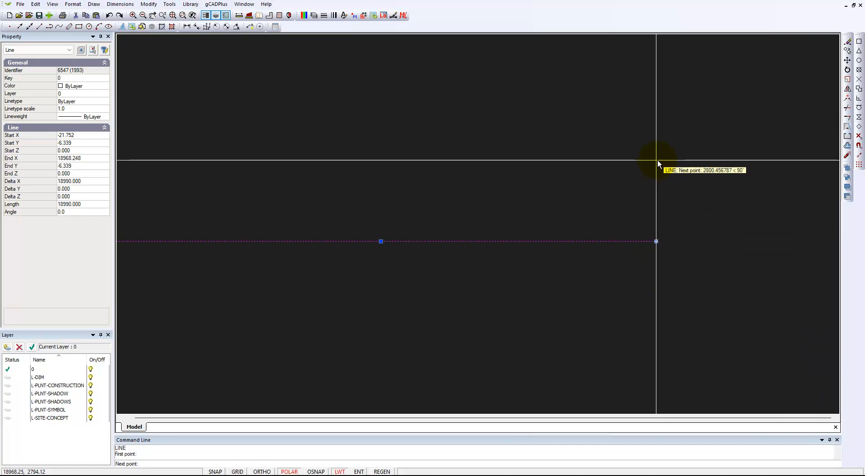
text(4)
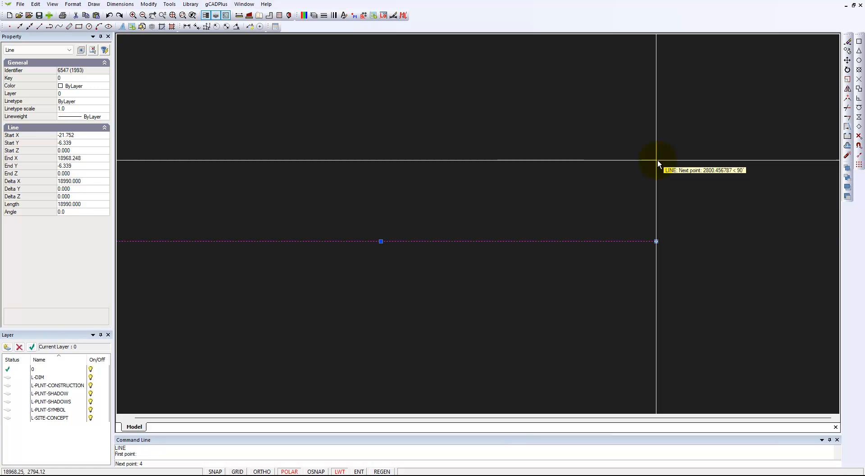
text(00)
key(Return)
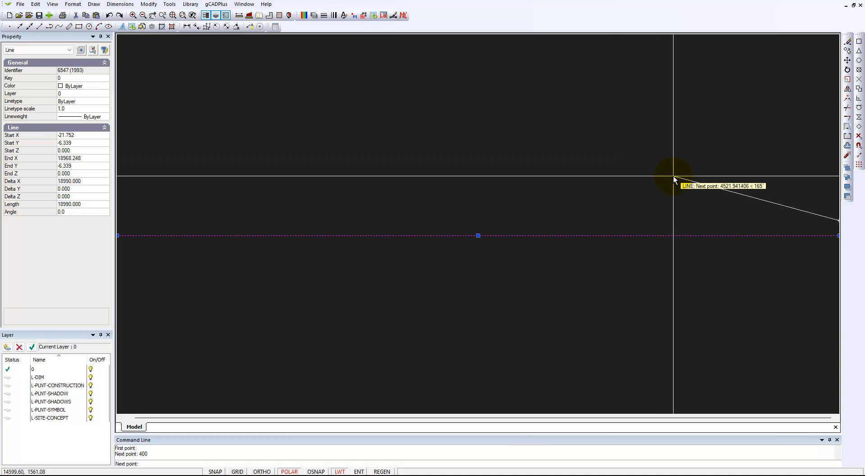
scroll(658, 182, down, 2)
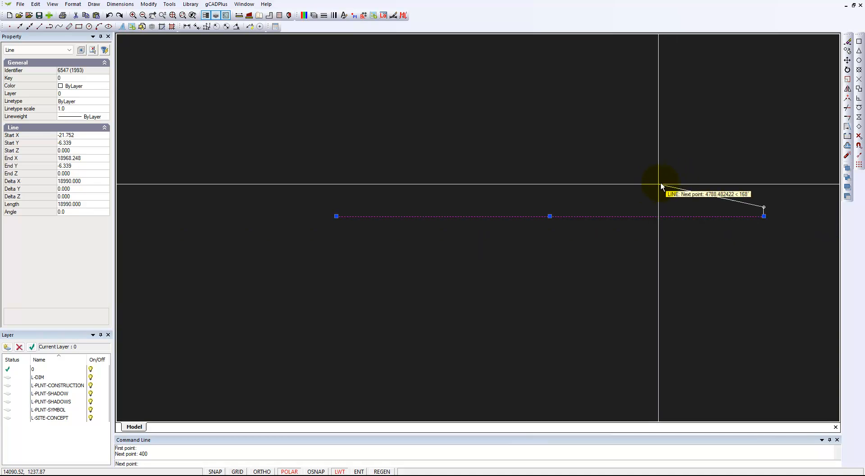
right_click(748, 159)
click(771, 163)
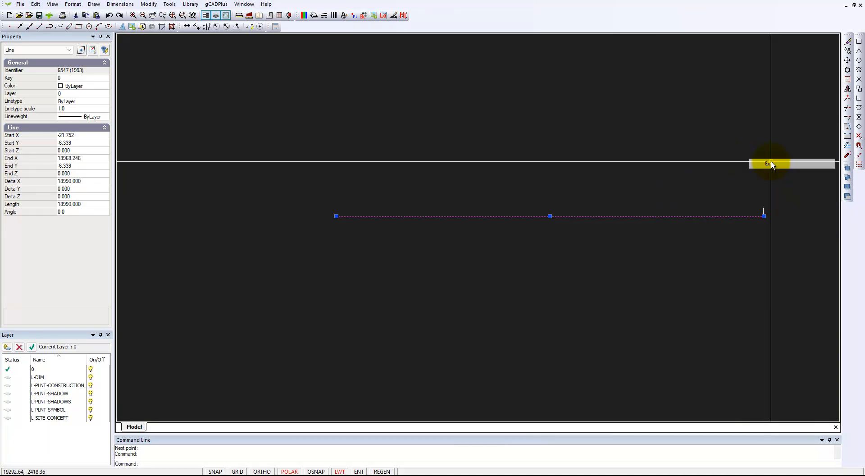
Select the new vertical line to inspect its length in the properties.
scroll(761, 223, up, 2)
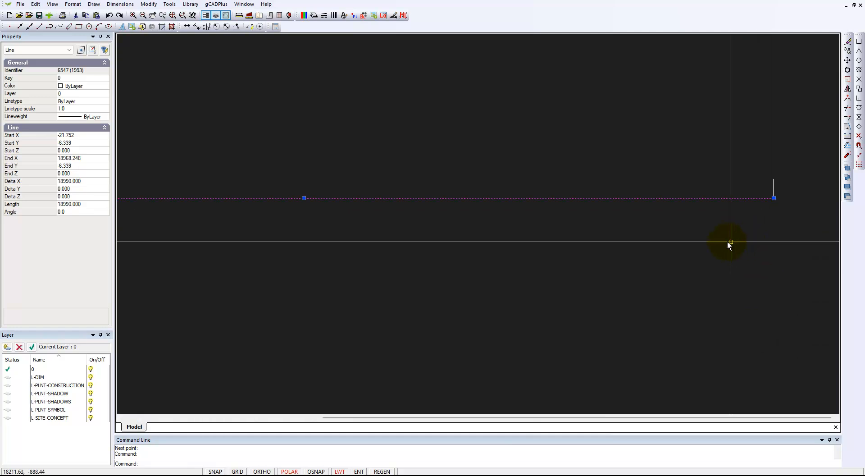
key(Escape)
scroll(716, 217, down, 2)
scroll(751, 225, up, 3)
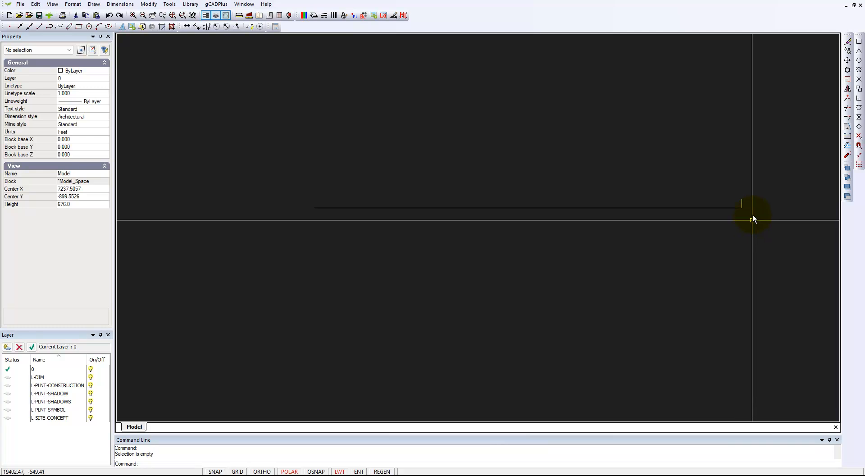
click(735, 199)
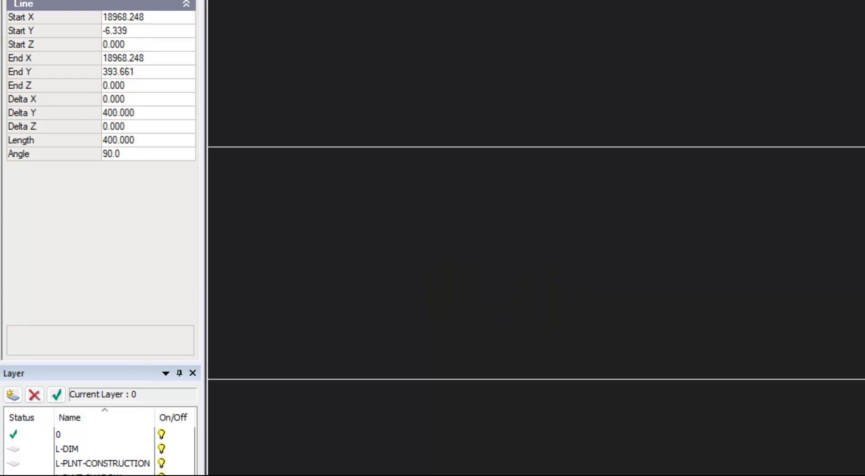
key(Escape)
scroll(632, 295, down, 1)
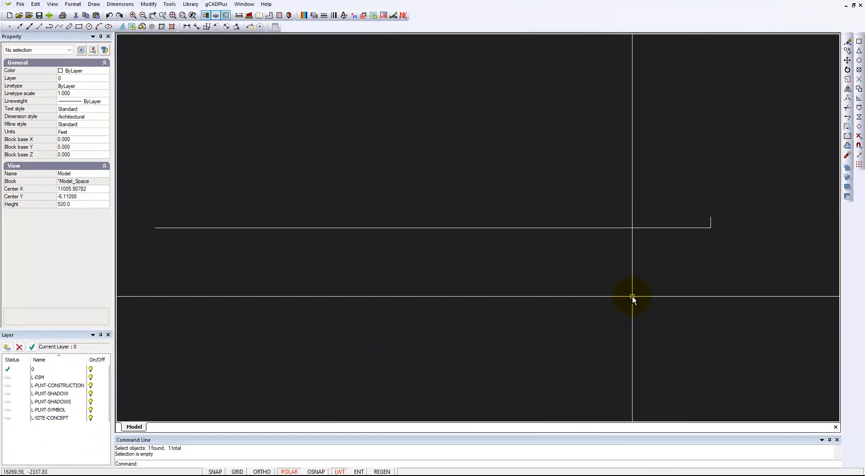
Offset the base line 400 upward with the Offset command.
mouse_move(543, 277)
middle_down()
mouse_move(571, 271)
mouse_move(576, 286)
middle_up()
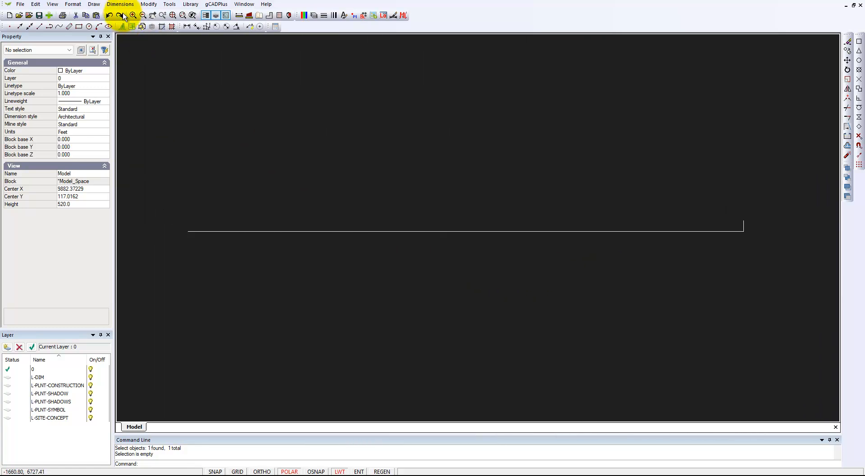
click(149, 4)
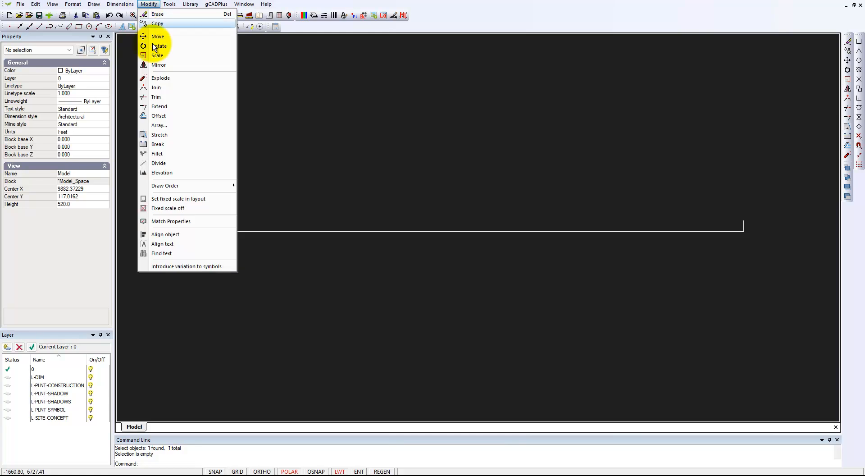
click(158, 116)
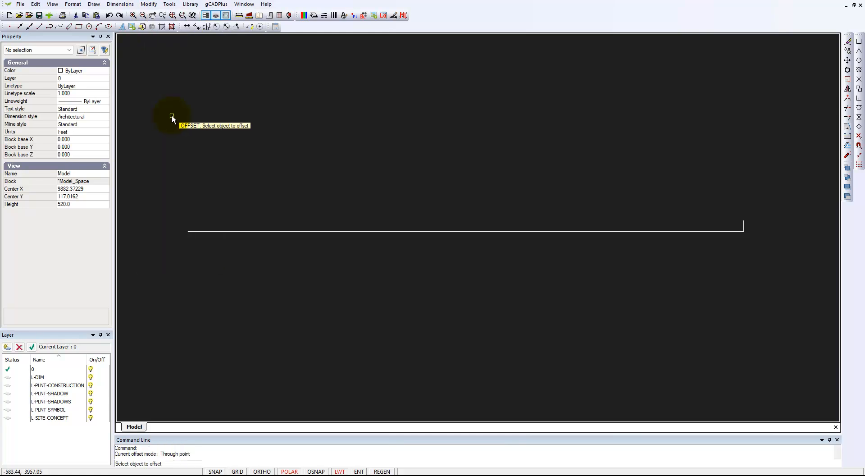
click(627, 232)
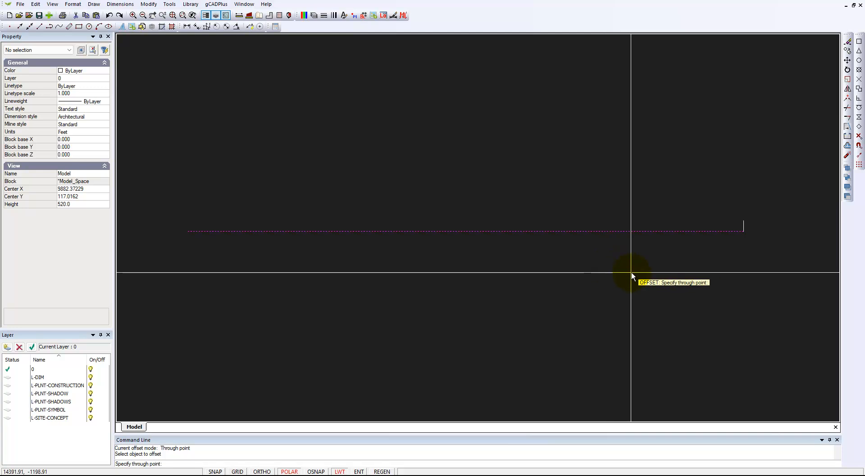
right_click(579, 267)
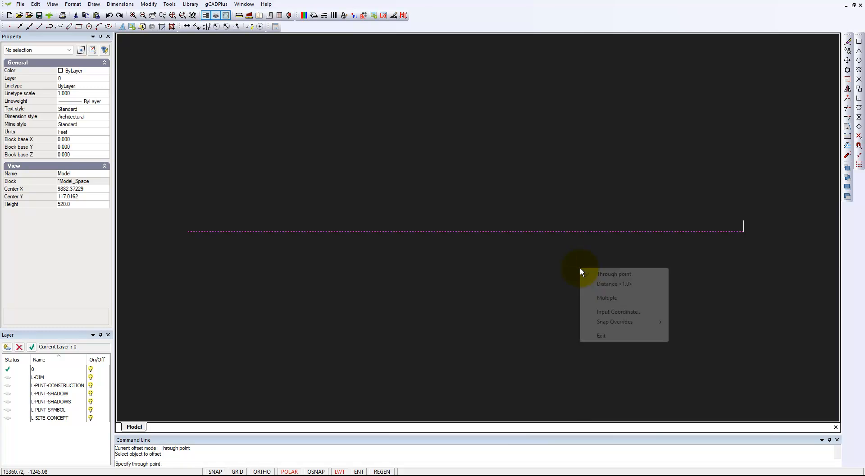
click(606, 285)
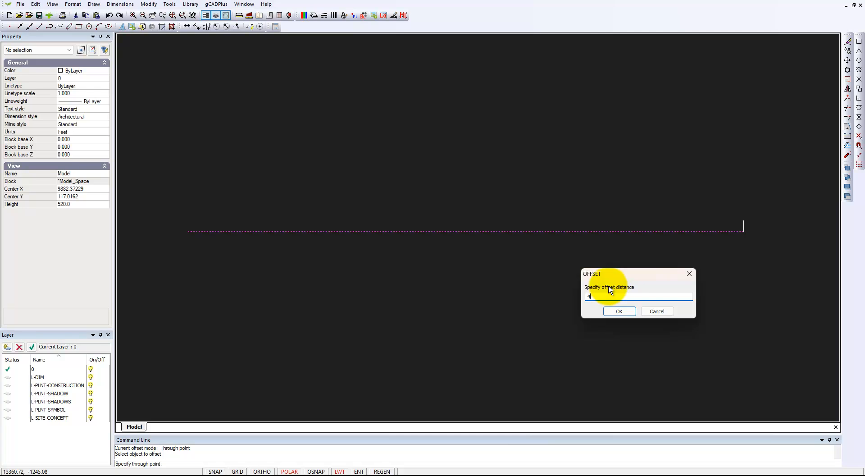
text(400)
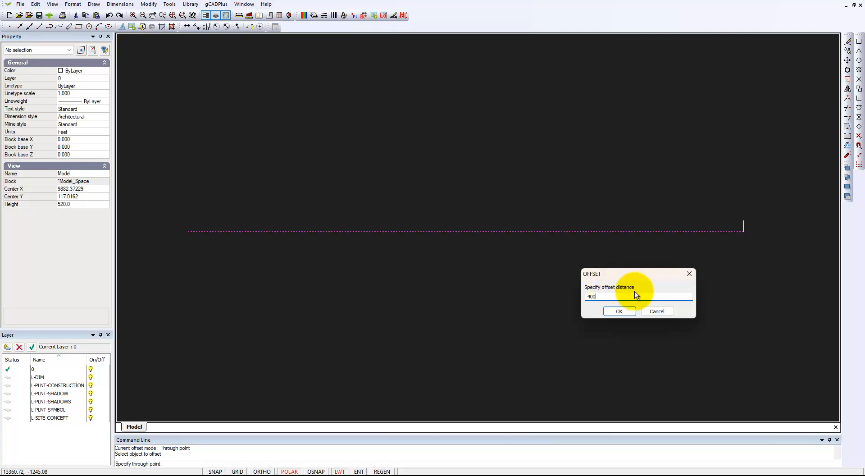
click(618, 311)
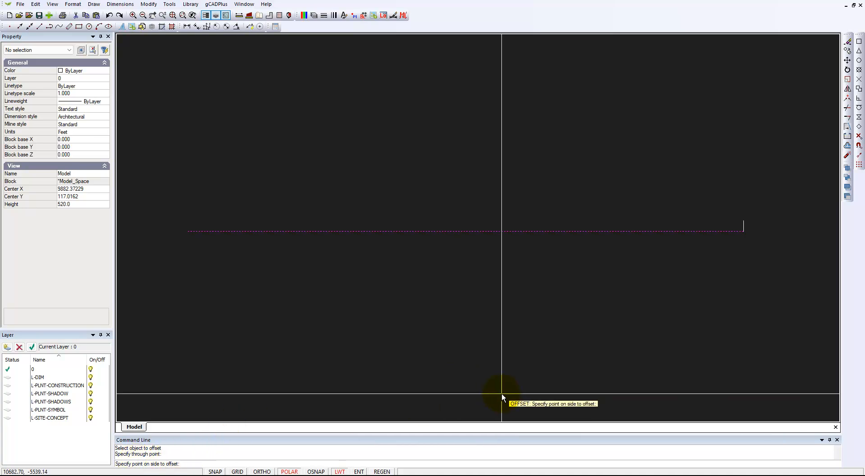
click(501, 219)
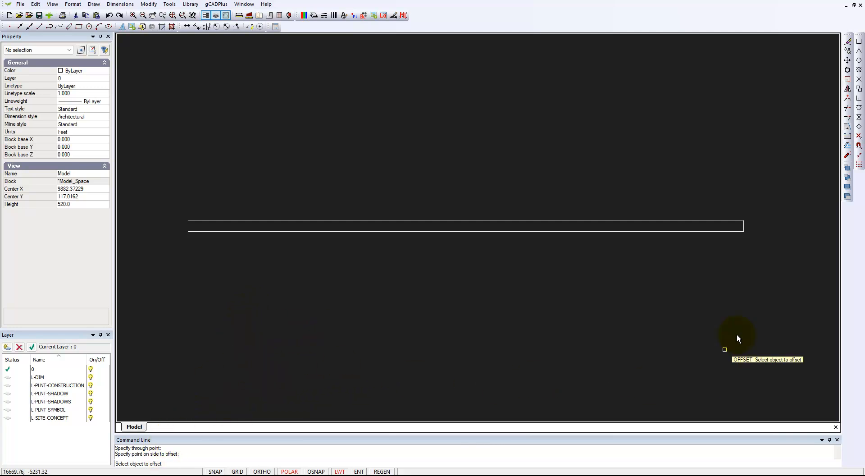
Offset the vertical end line 18990 to the left to close the wall rectangle, then exit Offset.
click(745, 225)
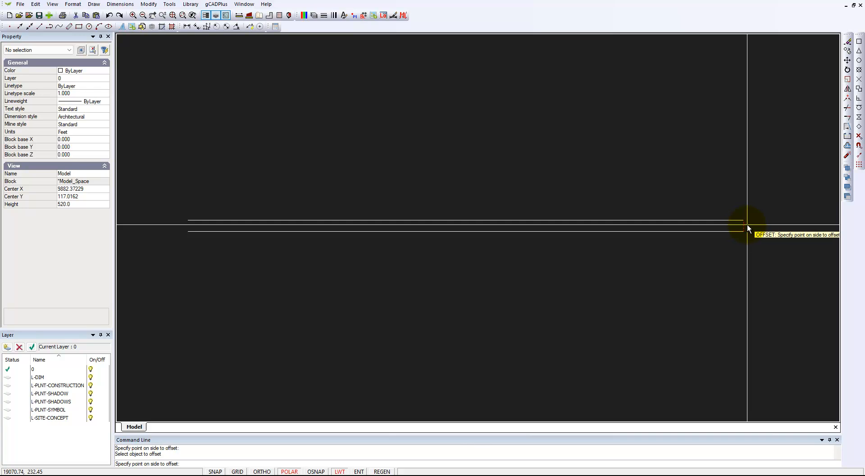
right_click(750, 225)
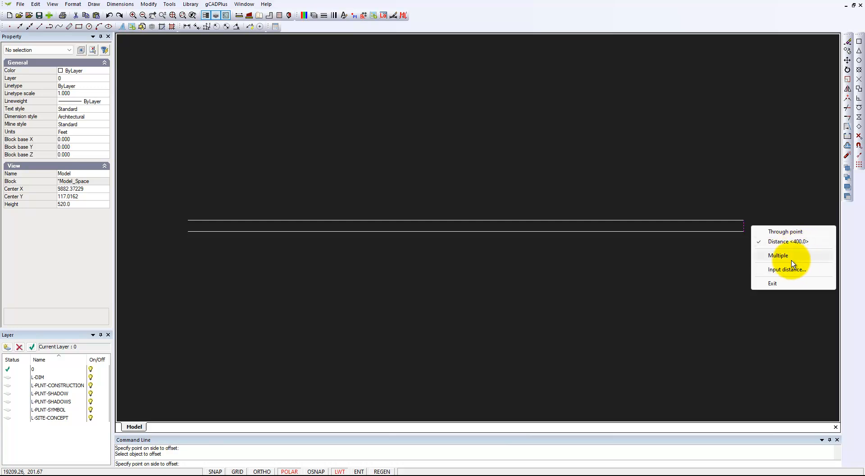
click(785, 232)
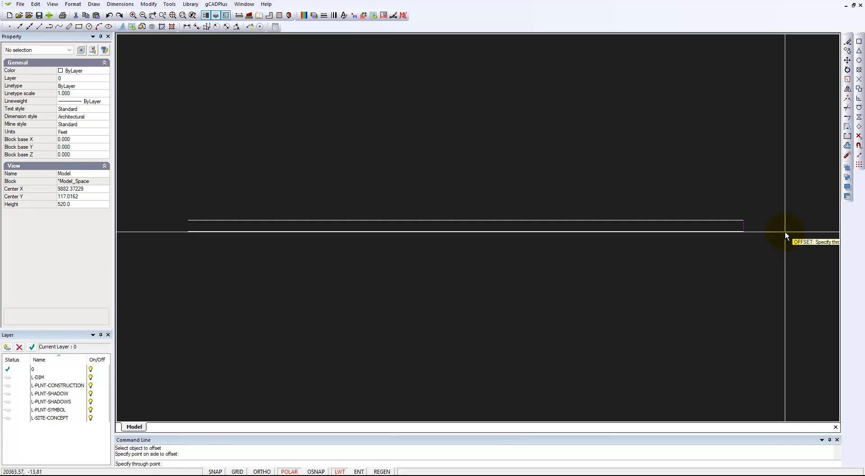
right_click(759, 231)
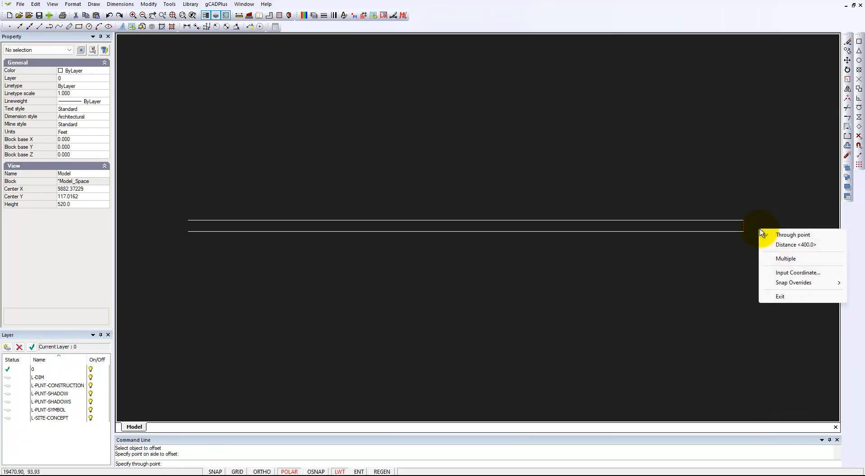
click(786, 246)
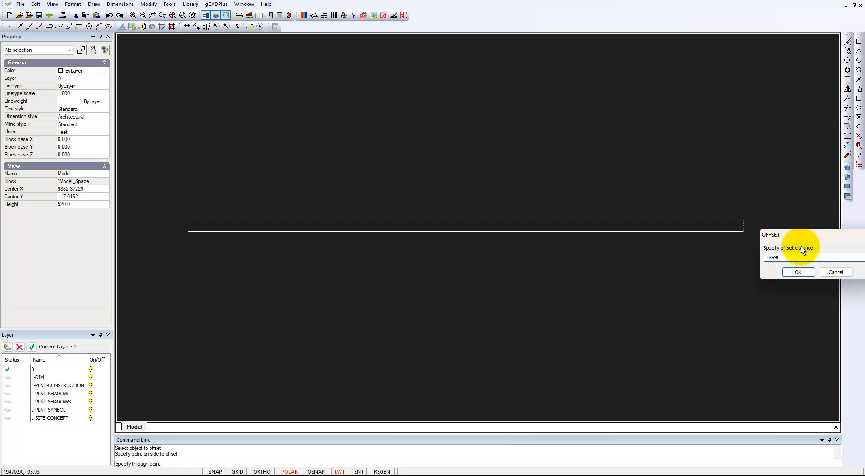
click(798, 272)
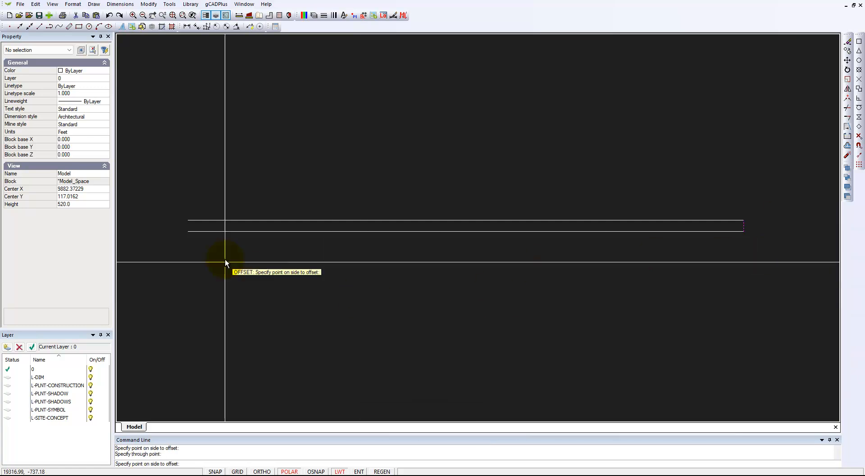
click(220, 226)
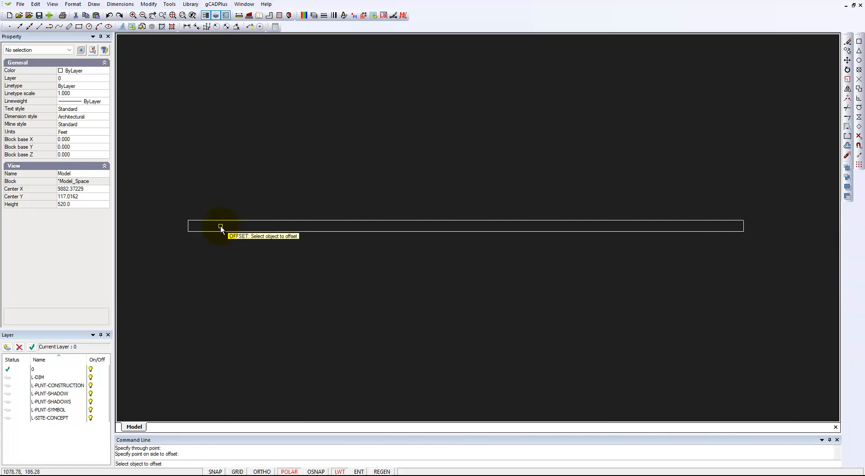
right_click(369, 294)
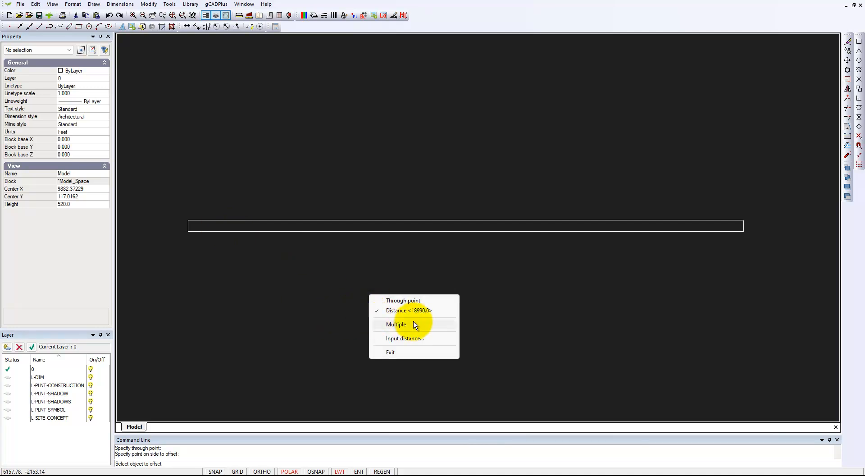
click(391, 353)
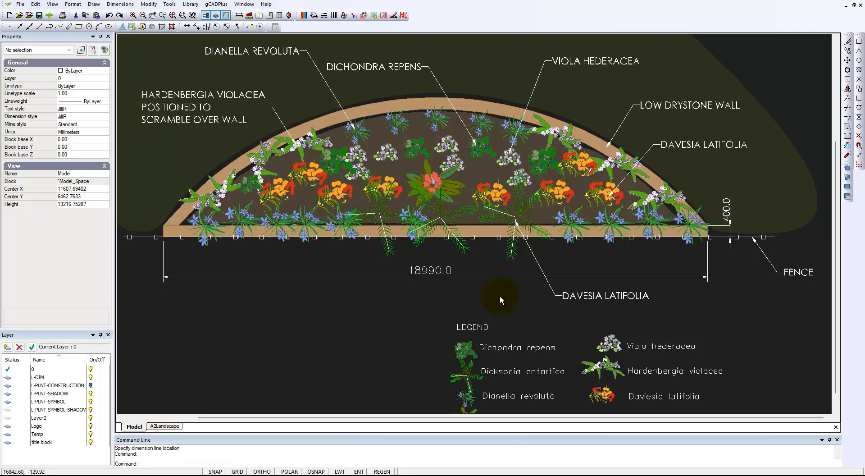
Switch back to the new drawing window.
click(217, 5)
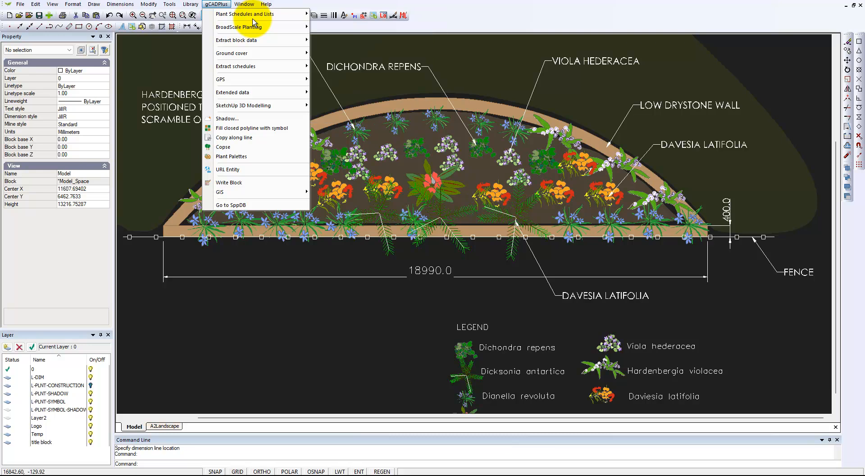
mouse_move(244, 4)
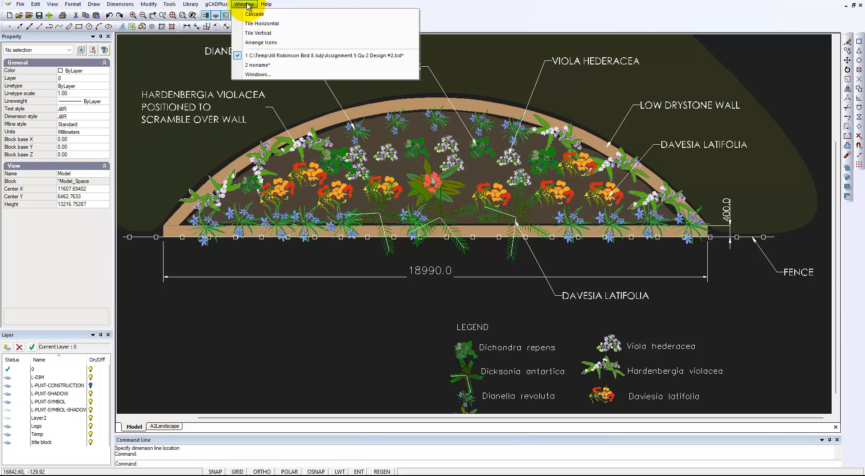
click(256, 65)
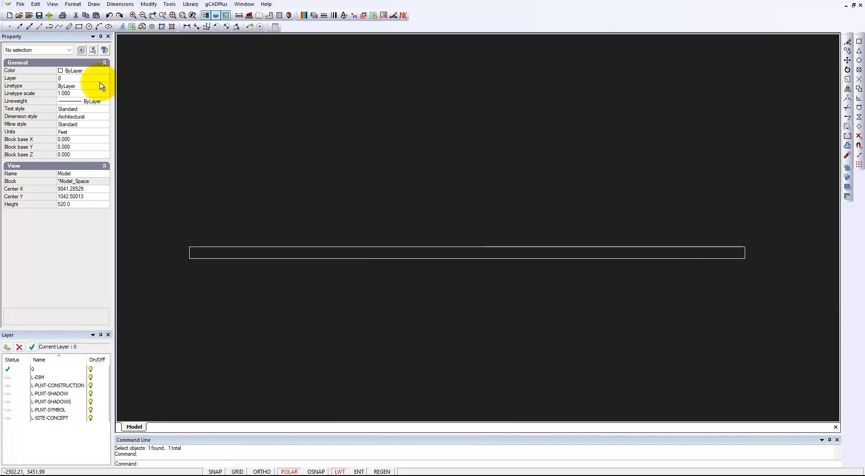
click(94, 4)
mouse_move(152, 97)
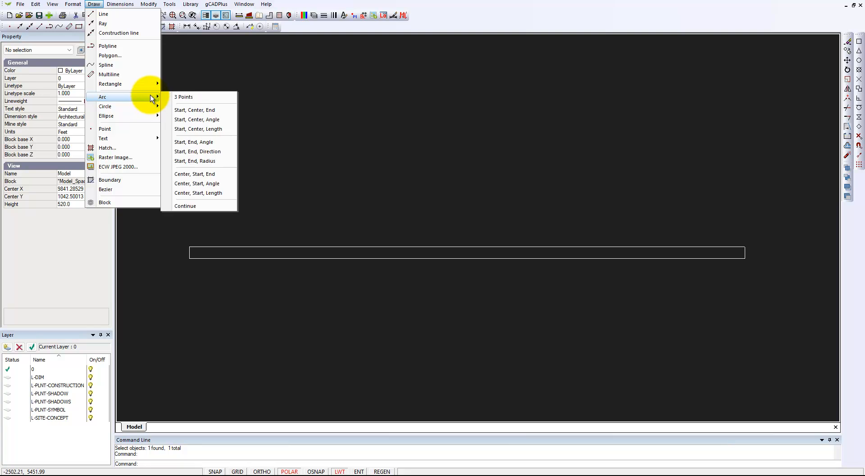
click(185, 98)
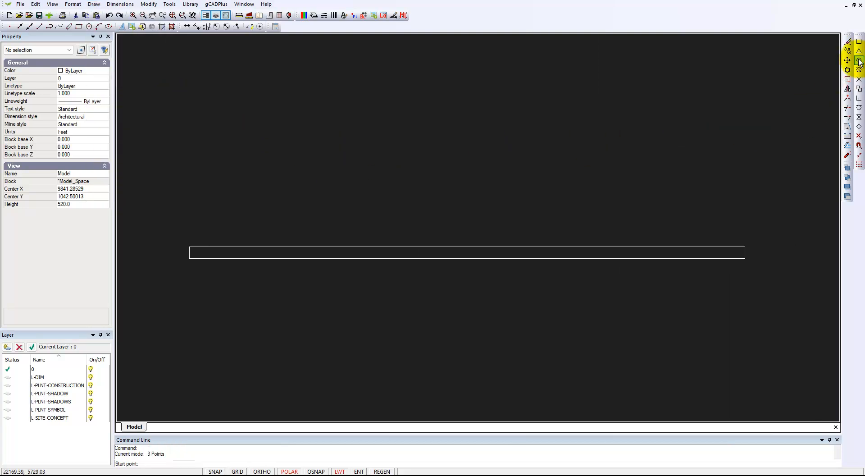
click(859, 44)
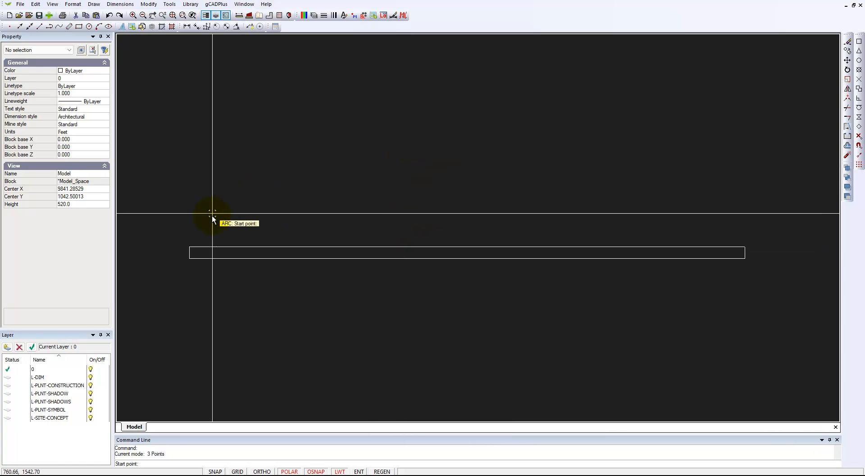
click(189, 246)
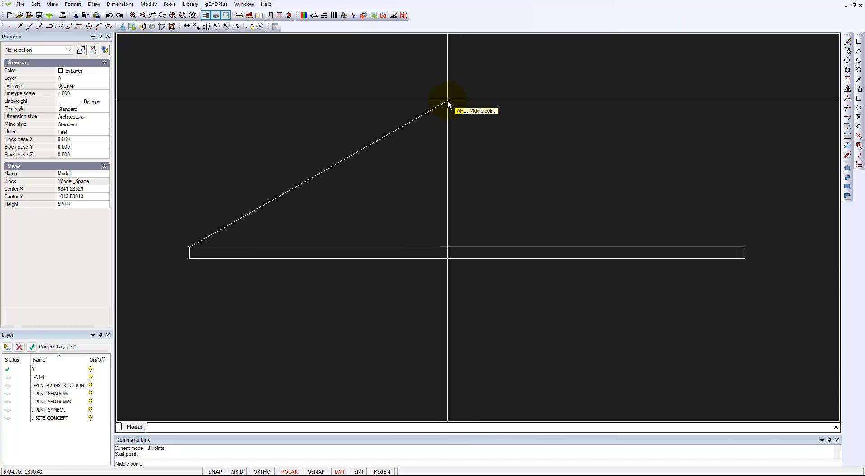
key(Escape)
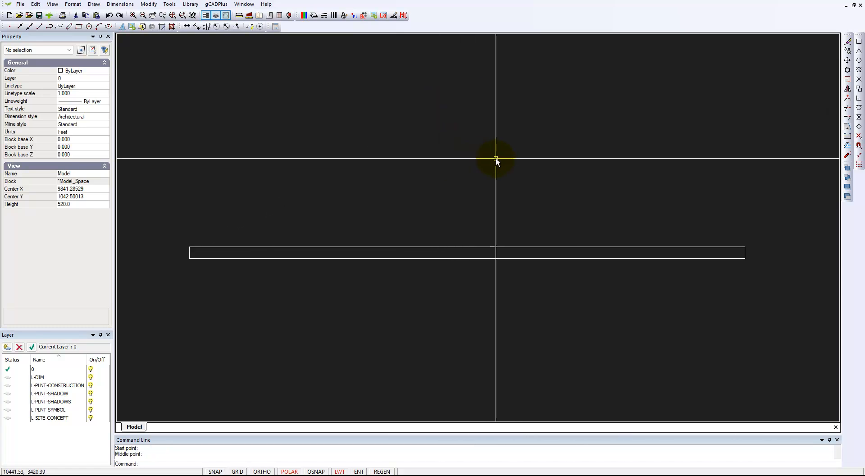
Draw a vertical guide line about 5180 long upward from the midpoint of the wall rectangle's top edge.
click(93, 4)
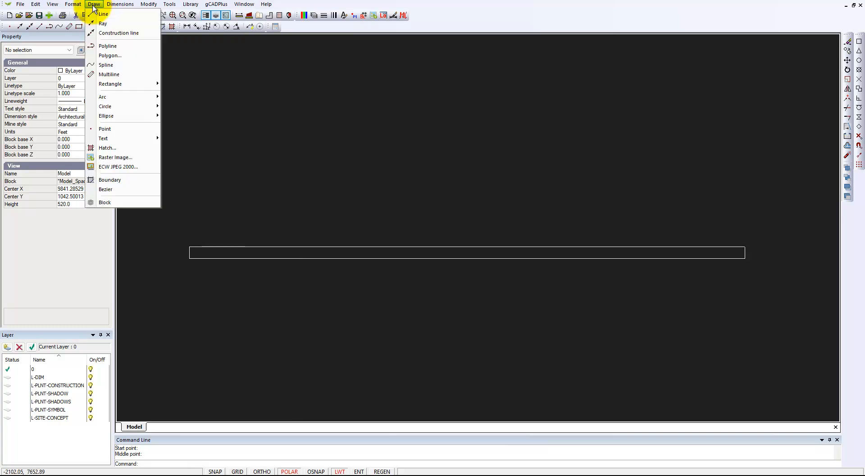
click(106, 14)
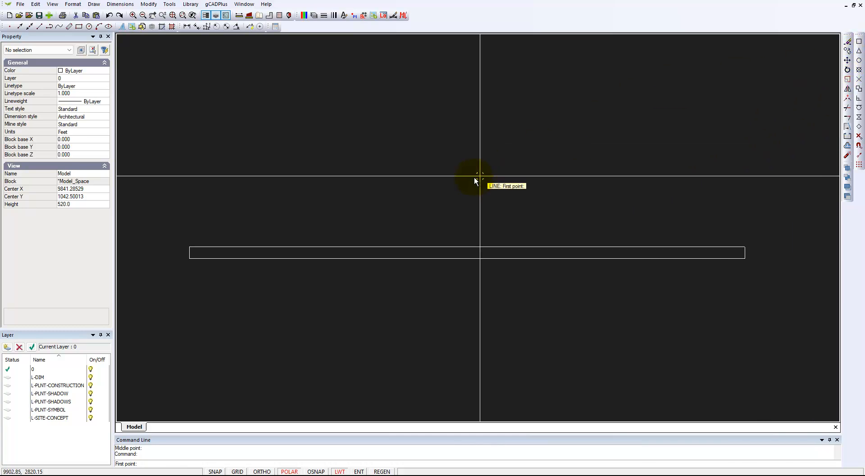
click(467, 247)
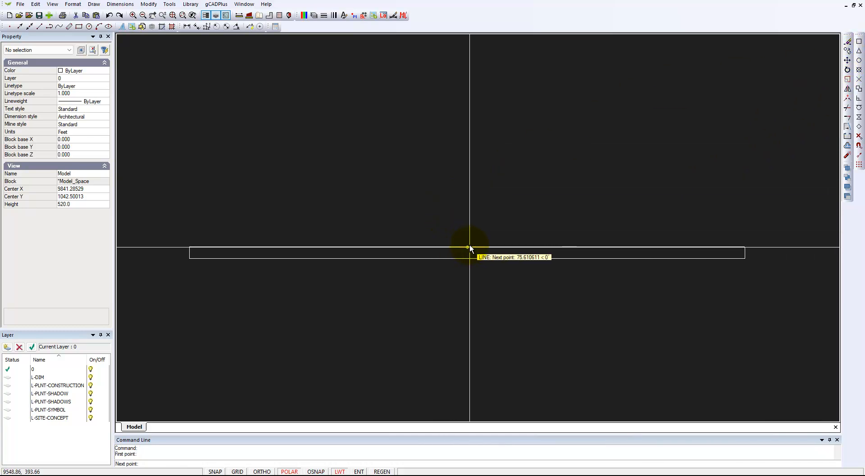
click(465, 94)
right_click(474, 113)
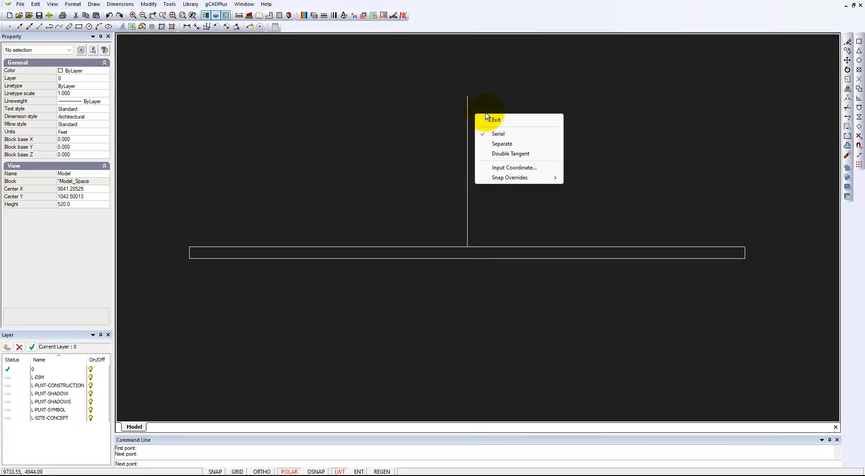
click(498, 120)
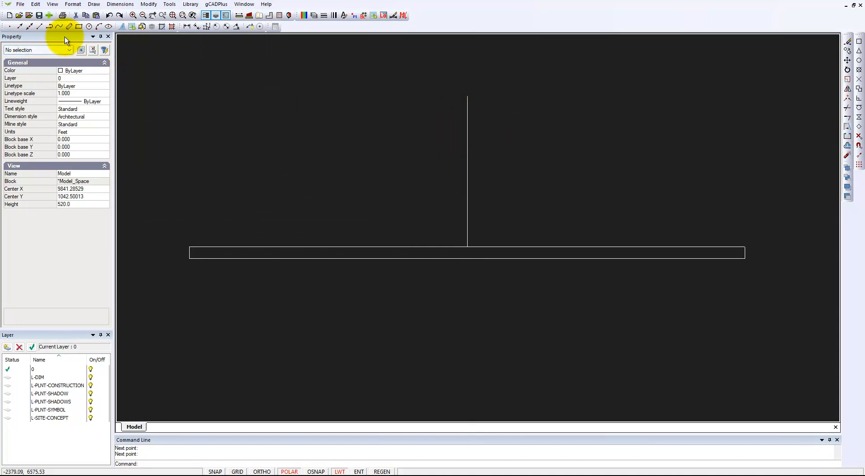
Draw a 3-point arc from the rectangle's top-left corner through the guide line's top end to its top-right corner.
click(95, 4)
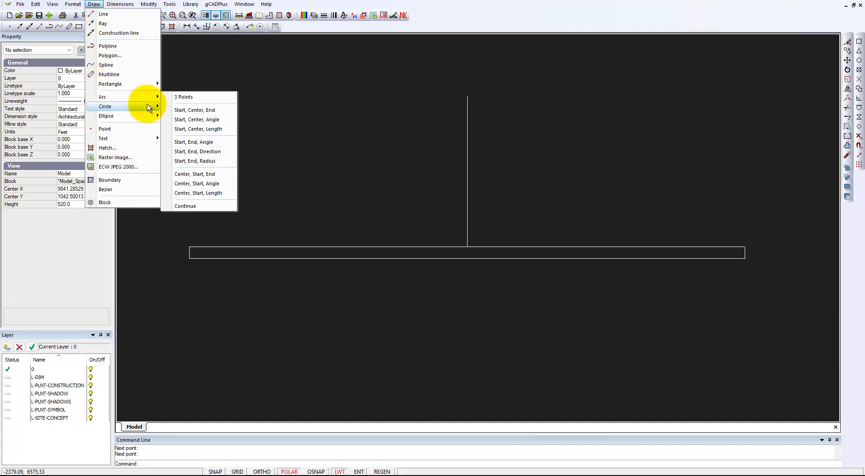
click(187, 98)
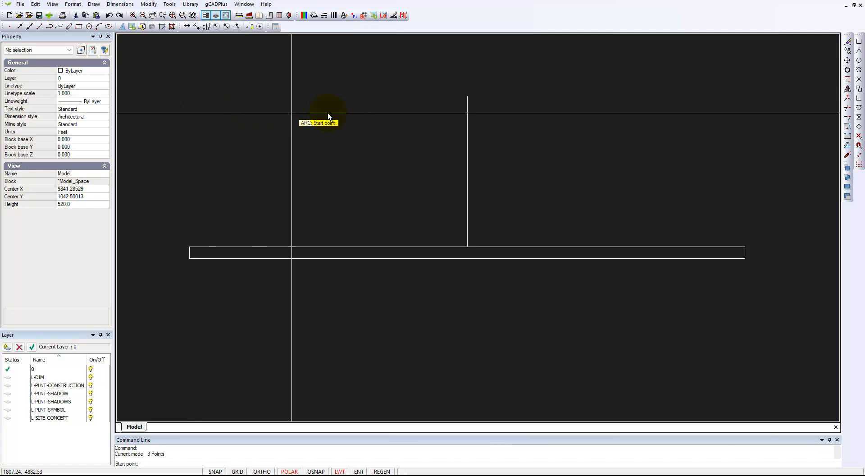
click(859, 42)
click(189, 247)
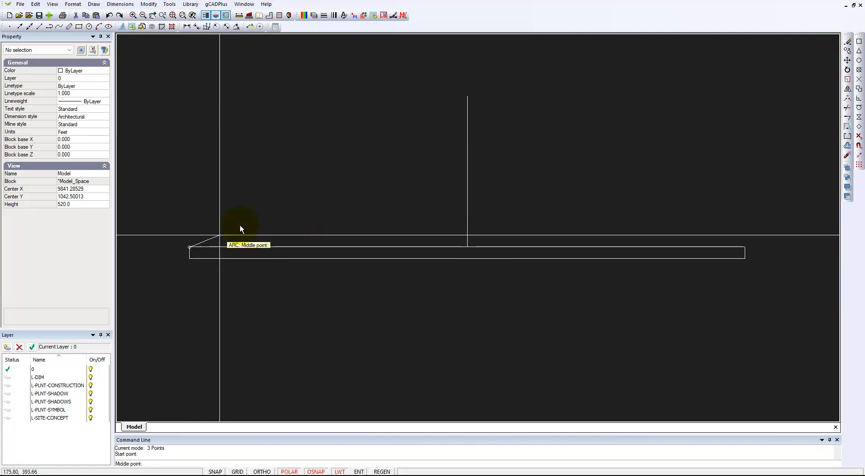
click(859, 41)
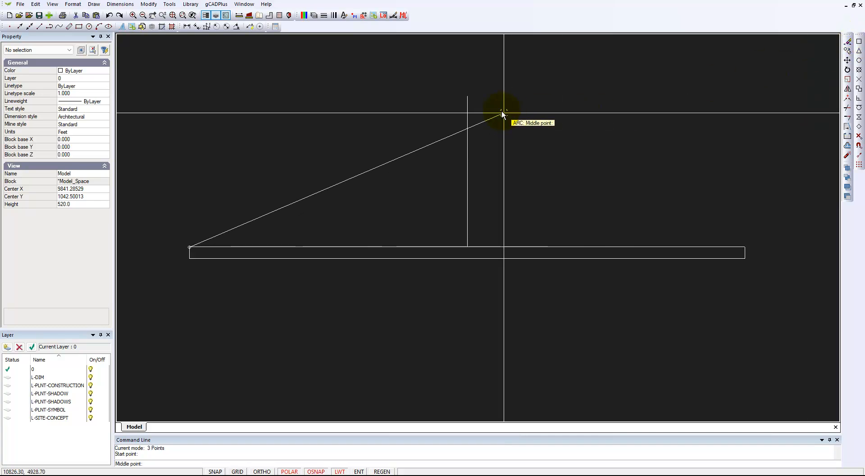
click(467, 96)
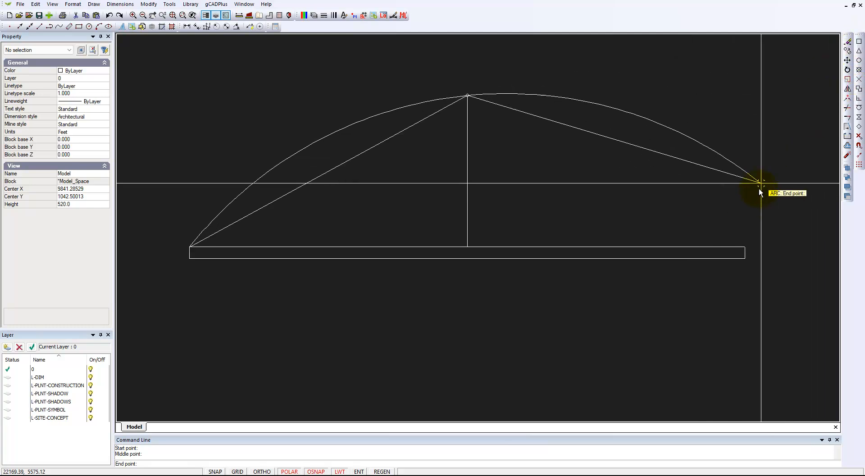
click(745, 246)
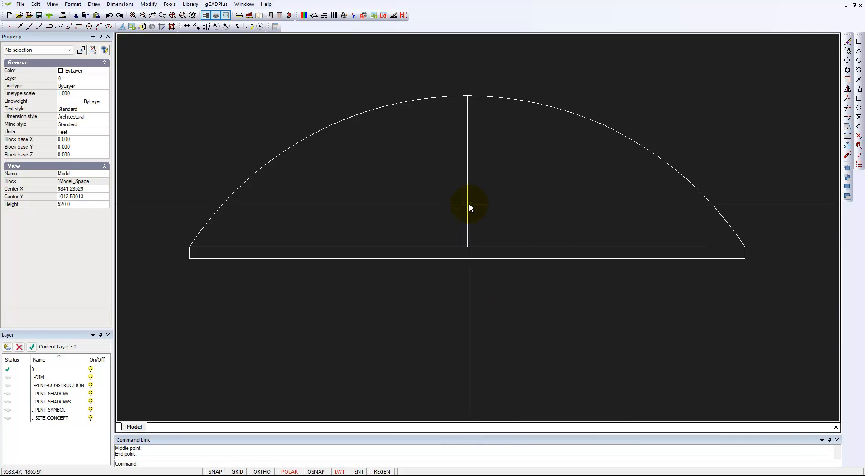
Delete the vertical guide line and select the arc to inspect its properties.
click(468, 206)
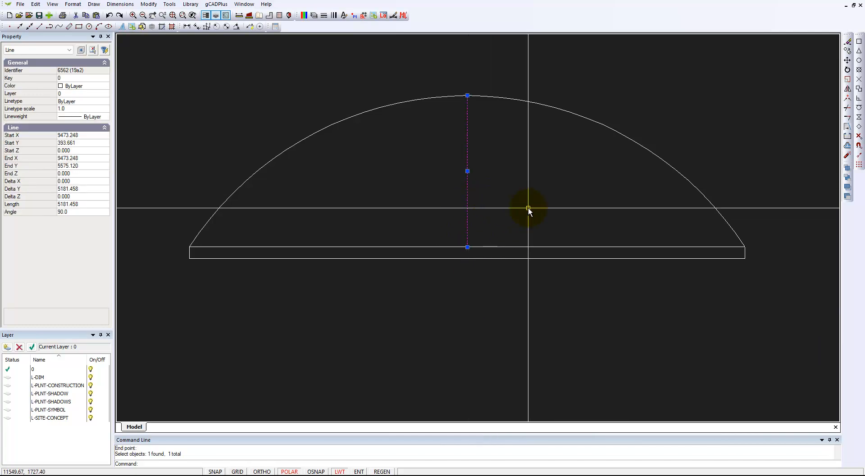
key(Delete)
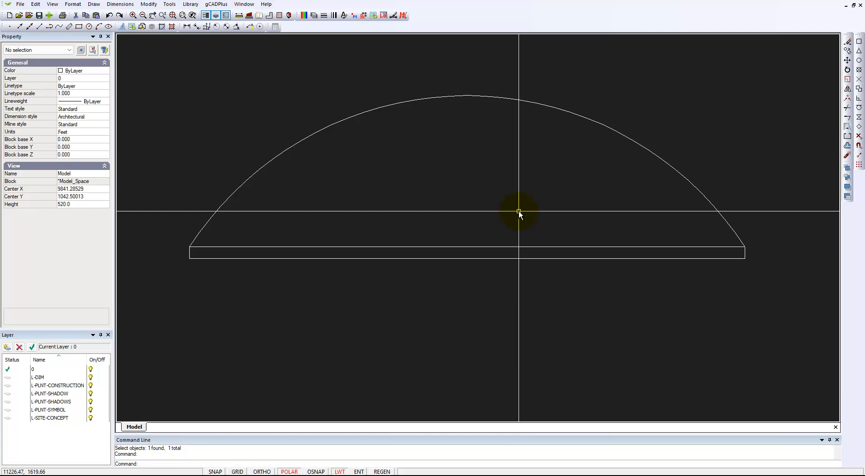
click(546, 106)
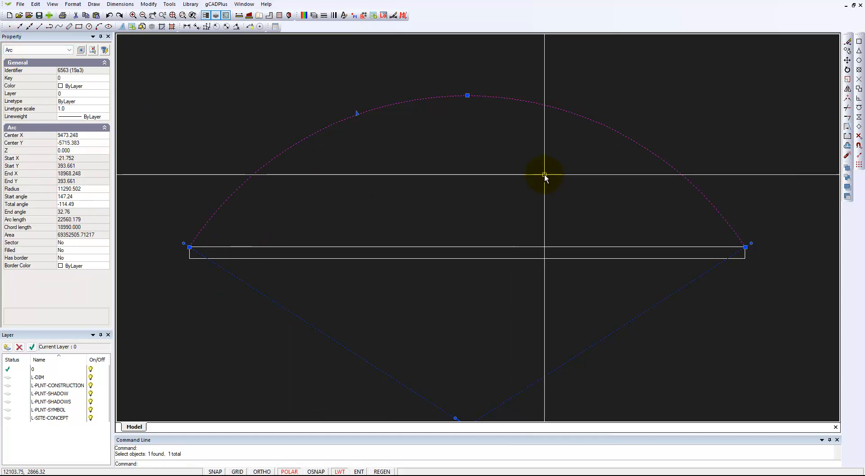
key(Escape)
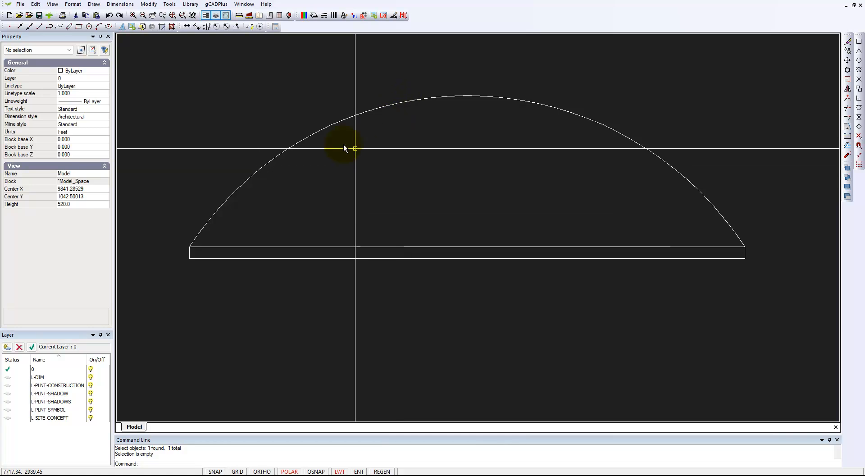
Offset the arc 400 inward with the Offset command, then exit Offset.
click(123, 4)
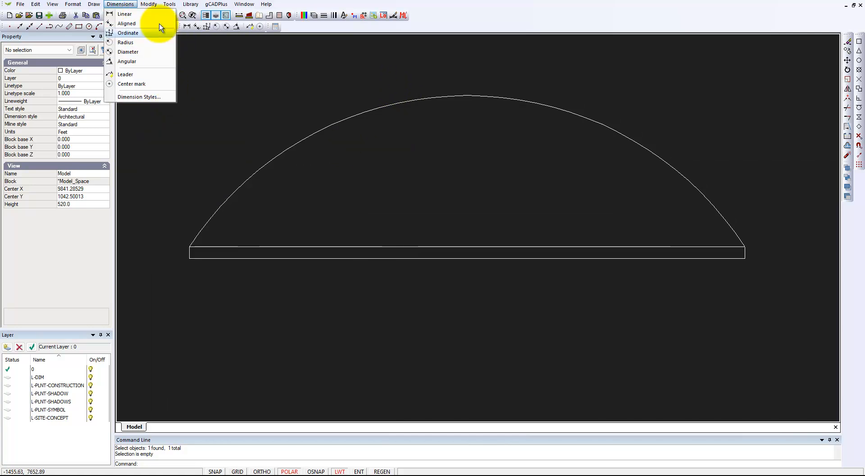
mouse_move(149, 5)
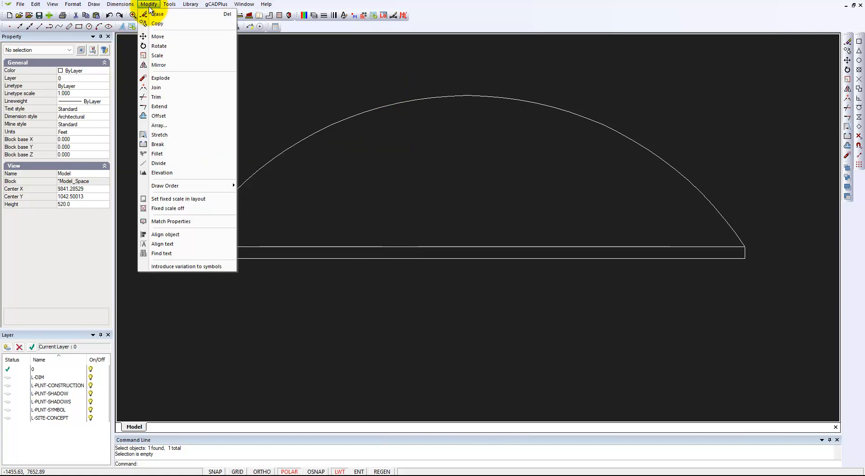
click(160, 118)
click(525, 102)
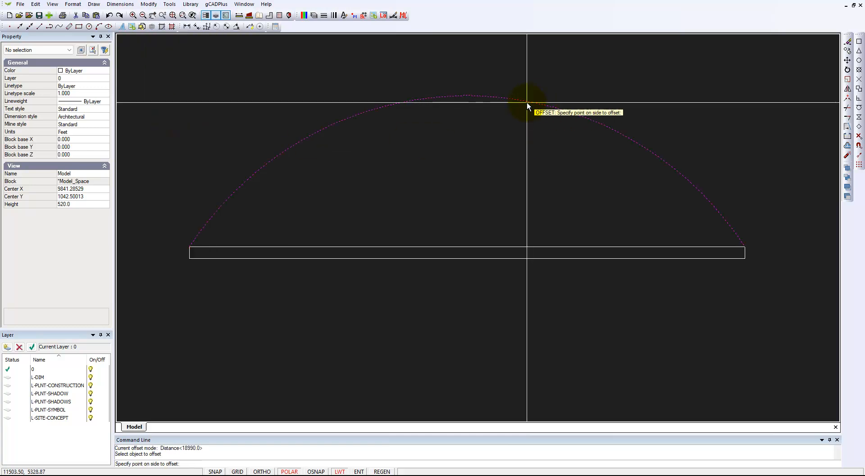
right_click(486, 138)
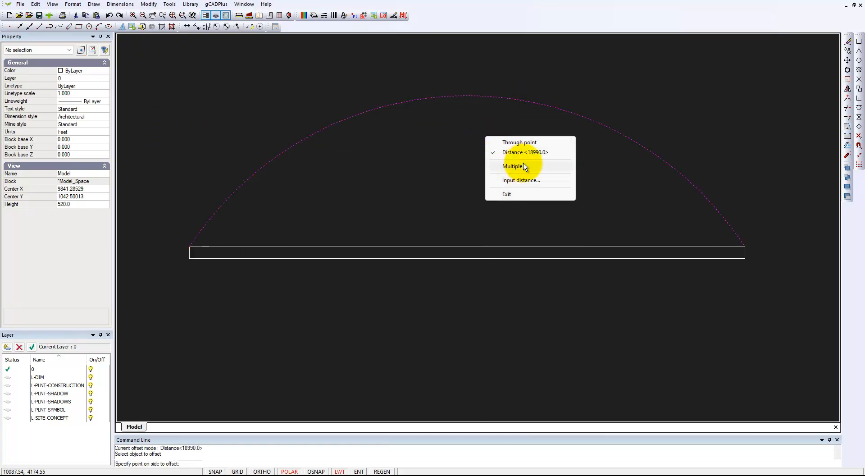
click(520, 142)
right_click(521, 142)
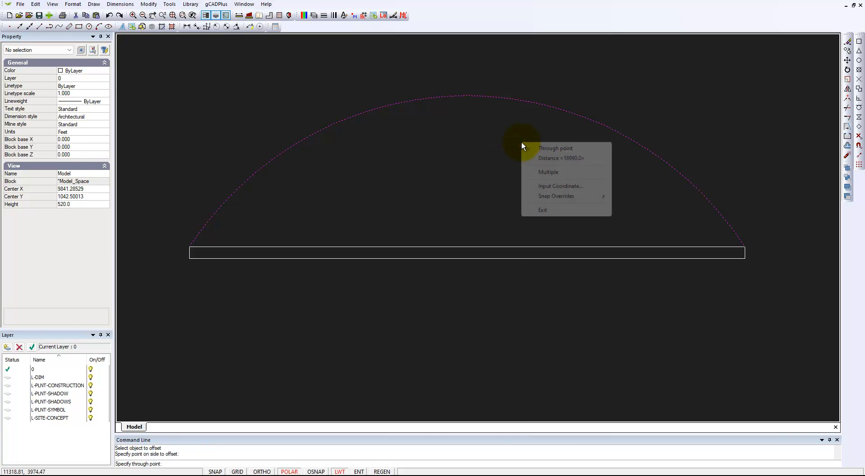
click(534, 158)
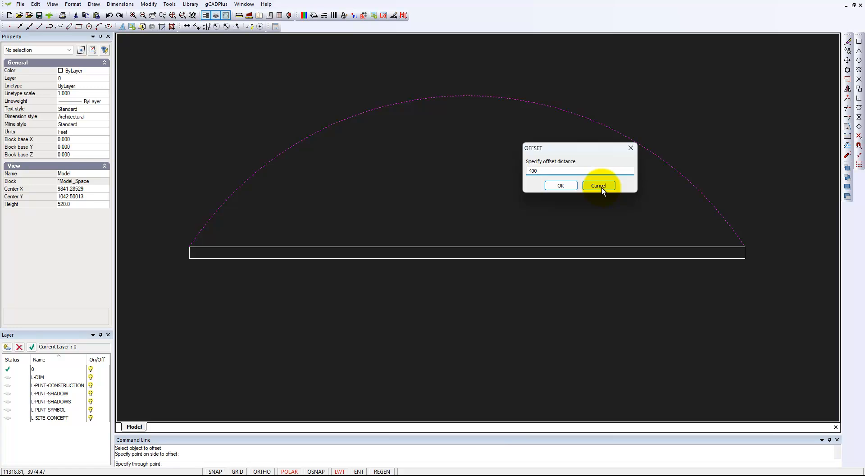
click(570, 190)
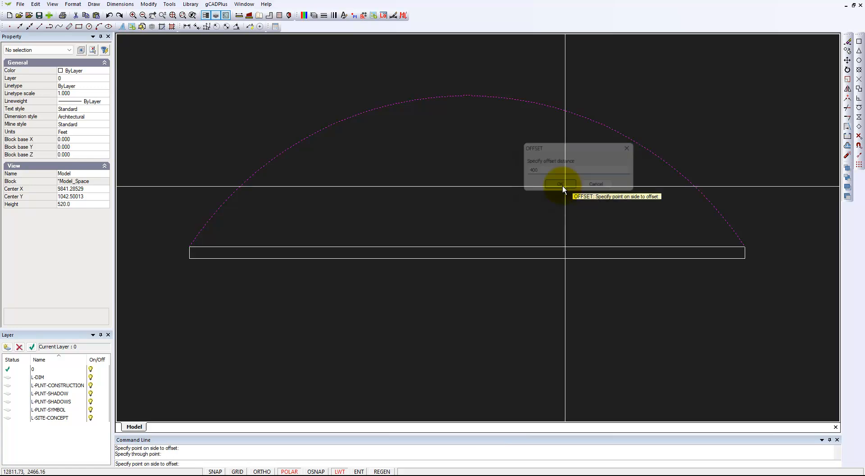
click(446, 124)
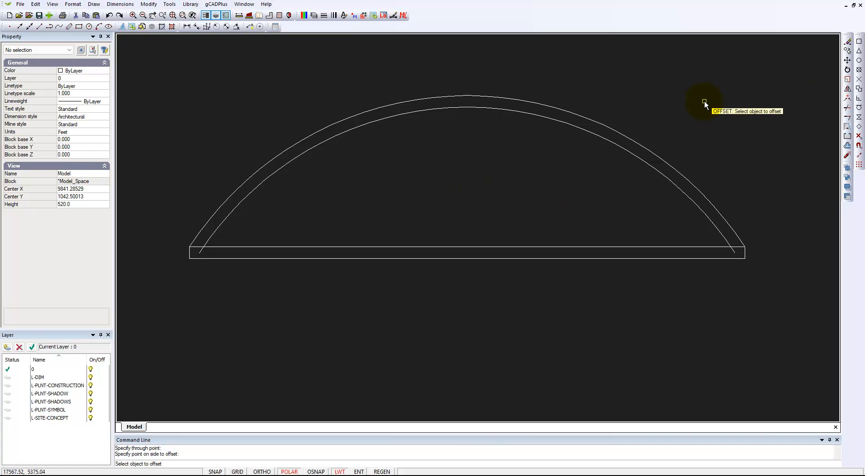
key(Return)
Trim the short left end of the rectangle's top edge using the inner arc as the cutting edge.
scroll(718, 261, up, 3)
scroll(719, 261, down, 3)
scroll(721, 259, up, 3)
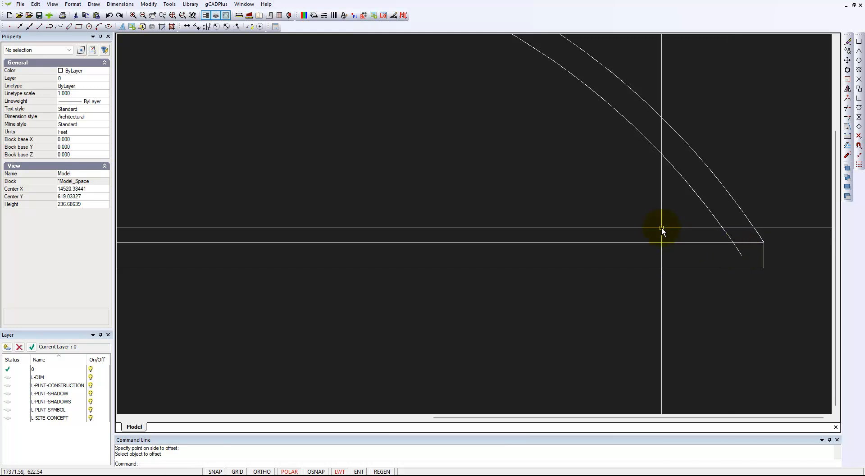
click(149, 5)
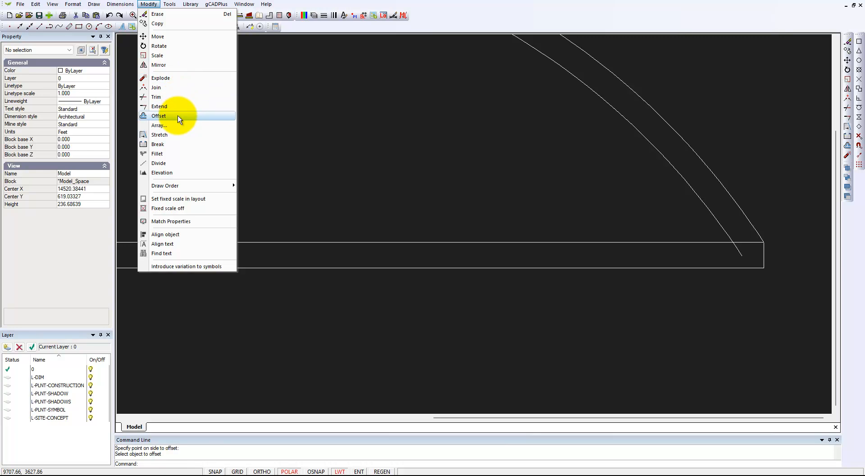
click(167, 98)
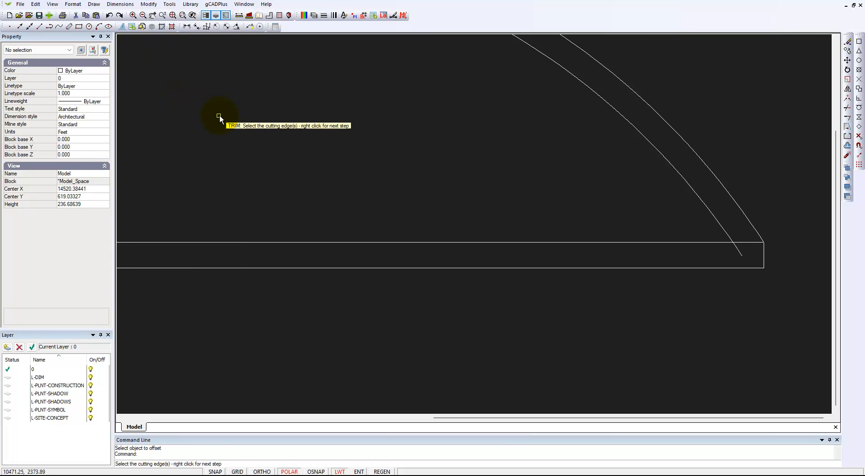
click(695, 197)
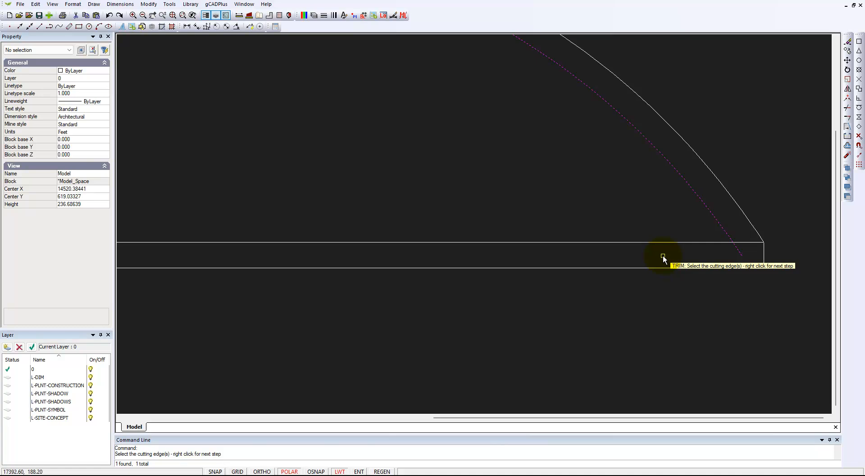
scroll(689, 288, down, 1)
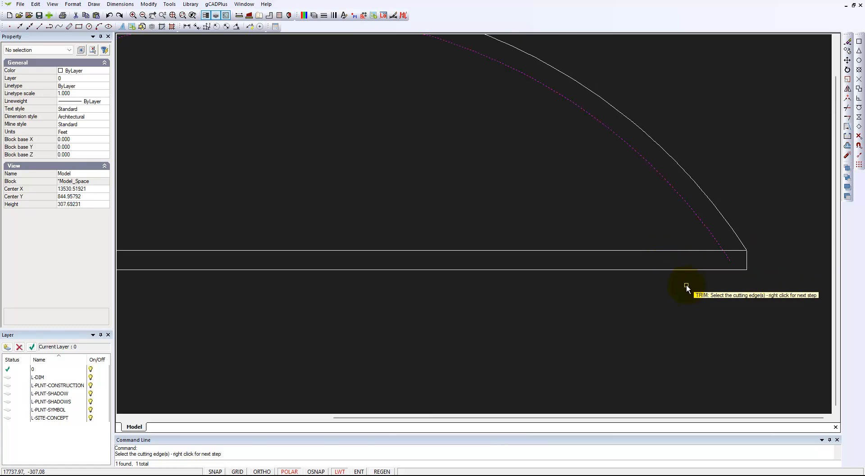
scroll(706, 290, down, 2)
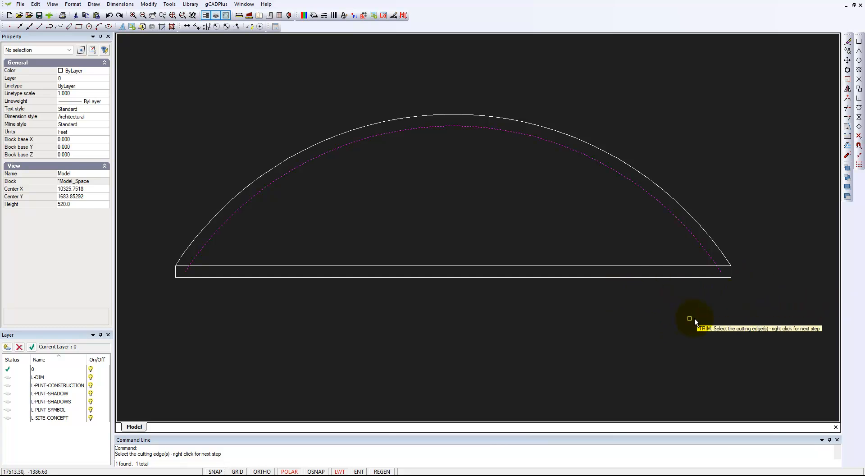
right_click(719, 294)
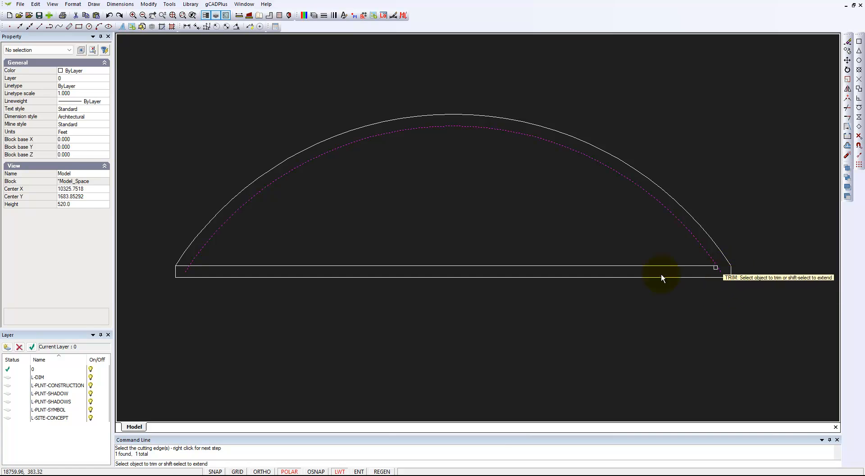
click(180, 265)
right_click(354, 318)
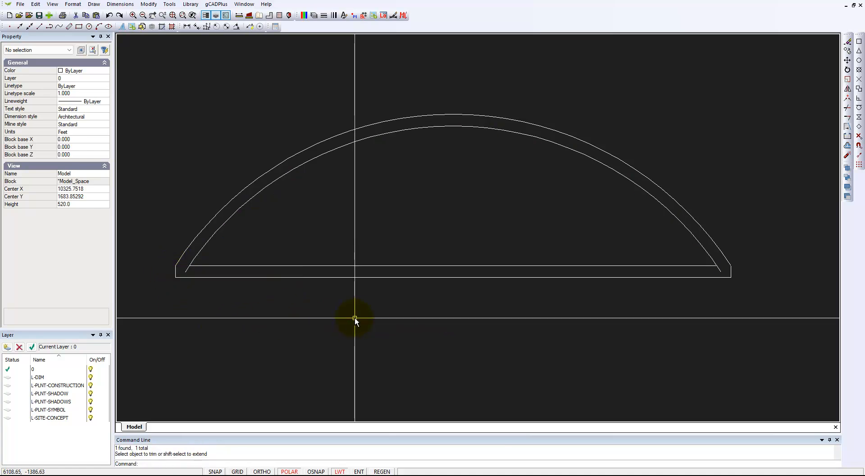
Repeat Trim with the rectangle's top edge as cutting edge, trimming both inner arc ends that extend below it.
right_click(381, 311)
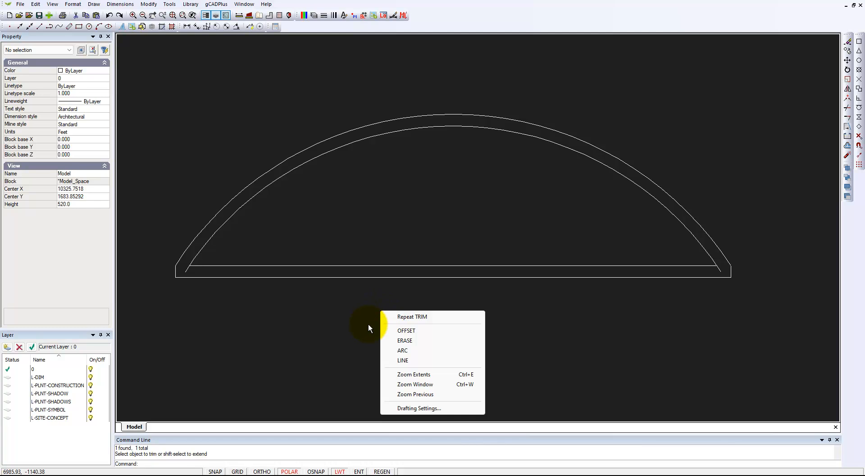
click(402, 316)
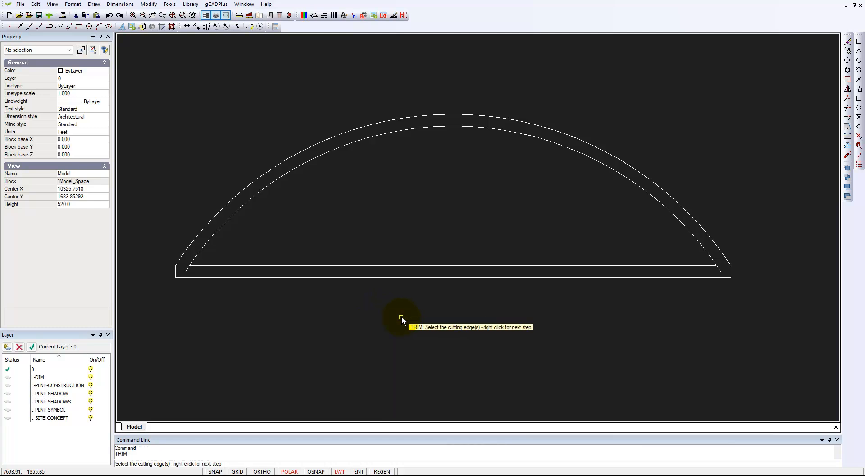
click(689, 266)
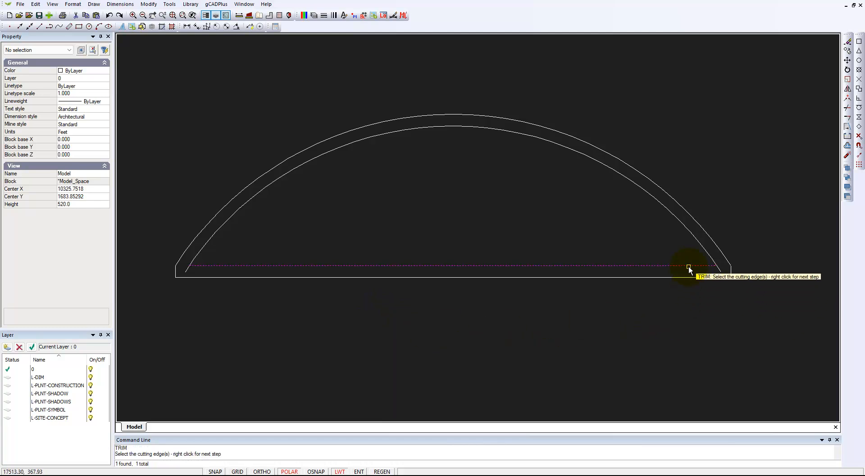
right_click(682, 306)
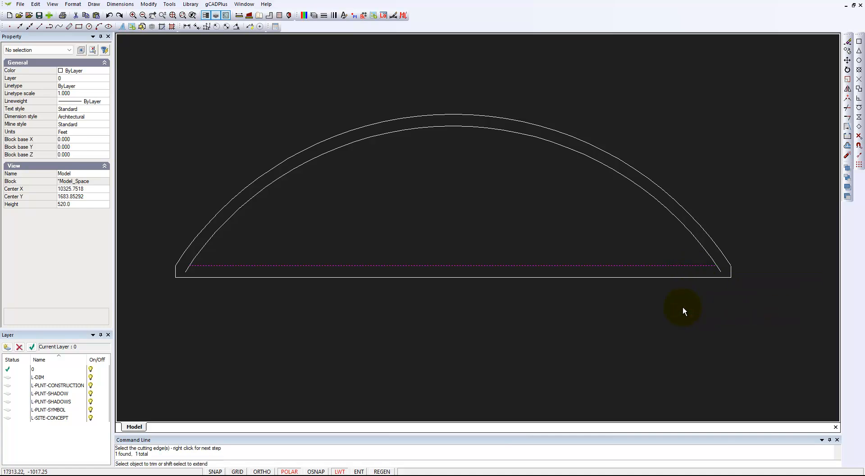
click(717, 272)
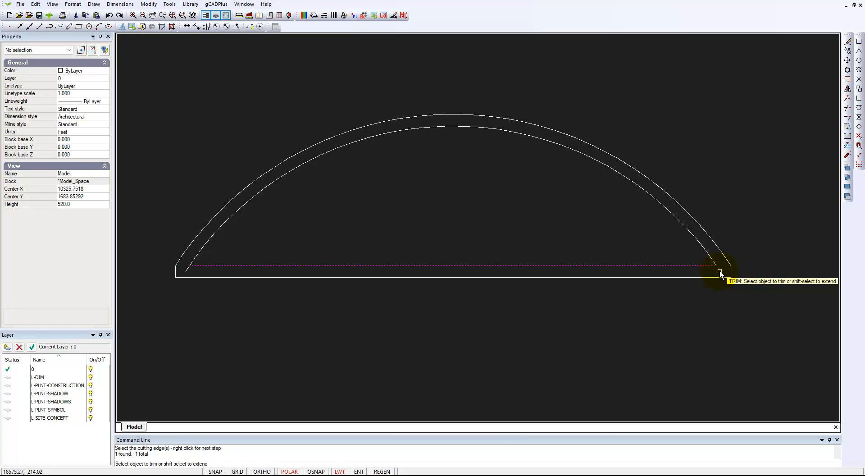
click(186, 269)
right_click(324, 227)
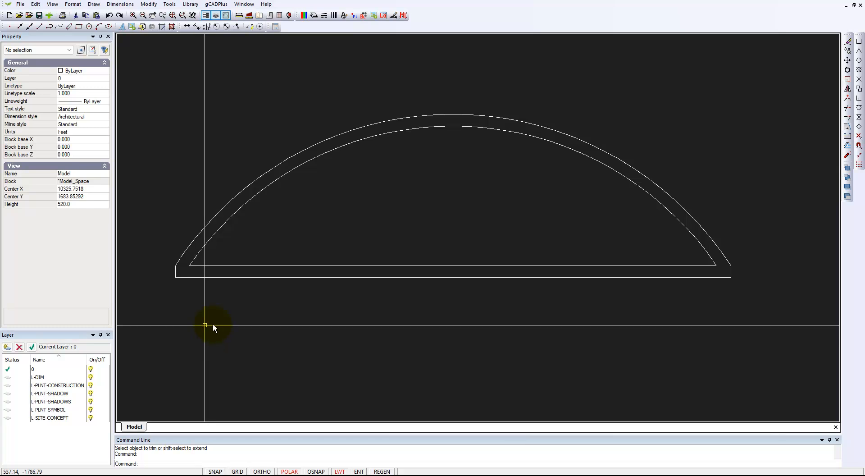
Draw a line from 0,0 to 189900 along the x-axis, then delete the stray extra segment drawn after it.
scroll(267, 323, down, 3)
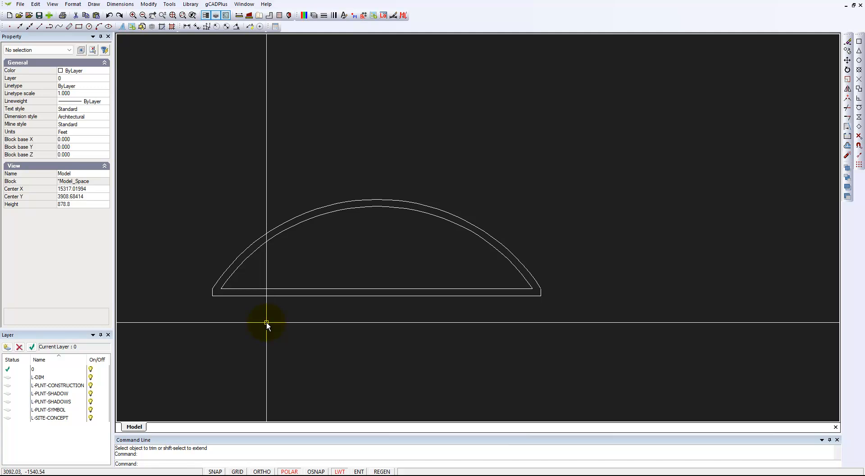
scroll(450, 171, down, 3)
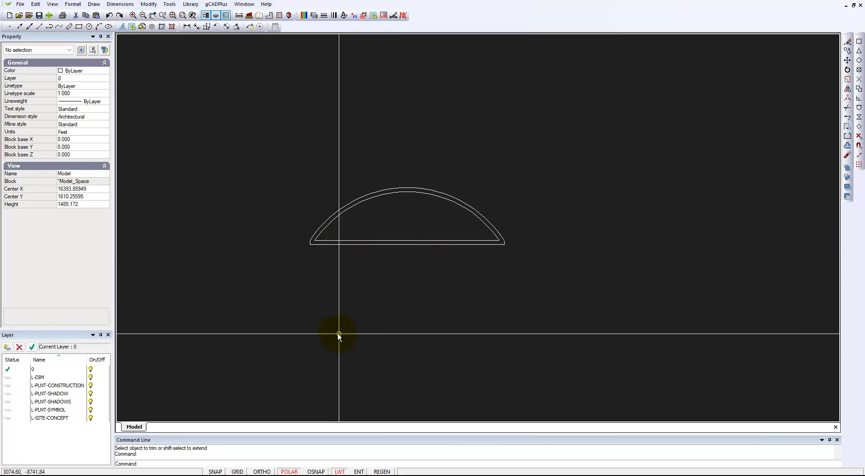
click(94, 4)
click(105, 15)
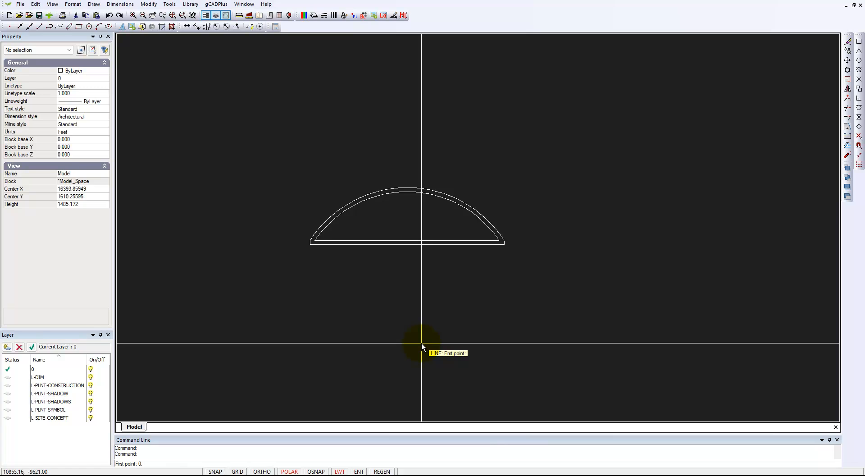
key(Return)
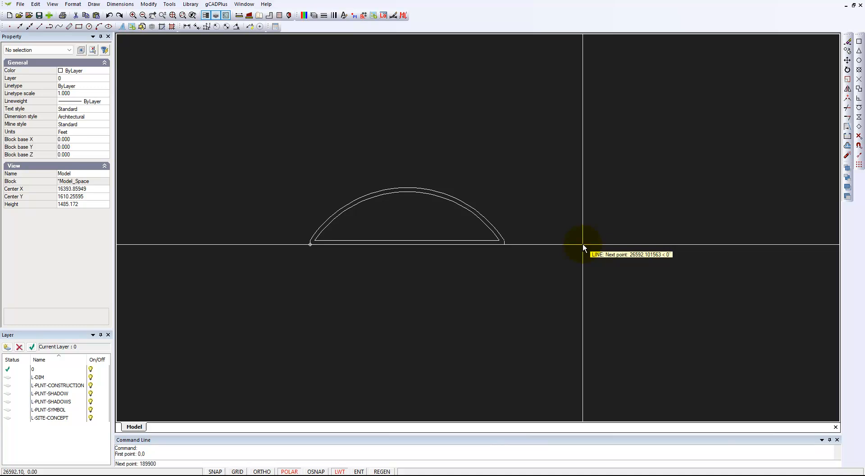
key(Return)
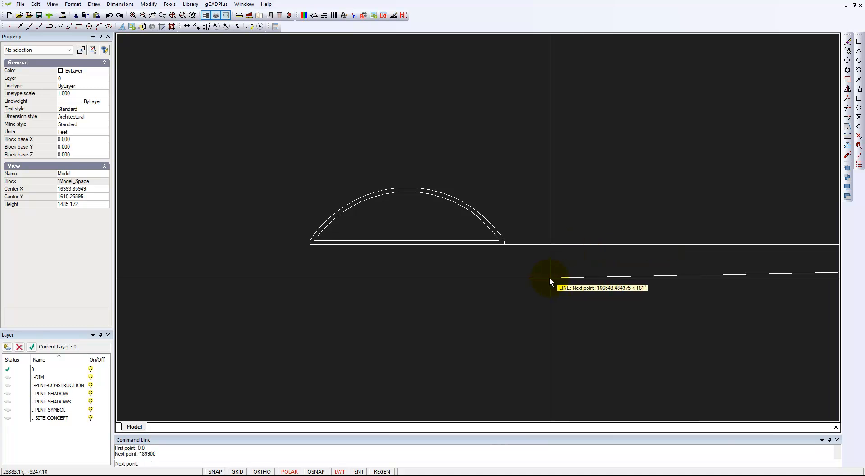
click(615, 281)
key(Return)
click(647, 280)
click(648, 280)
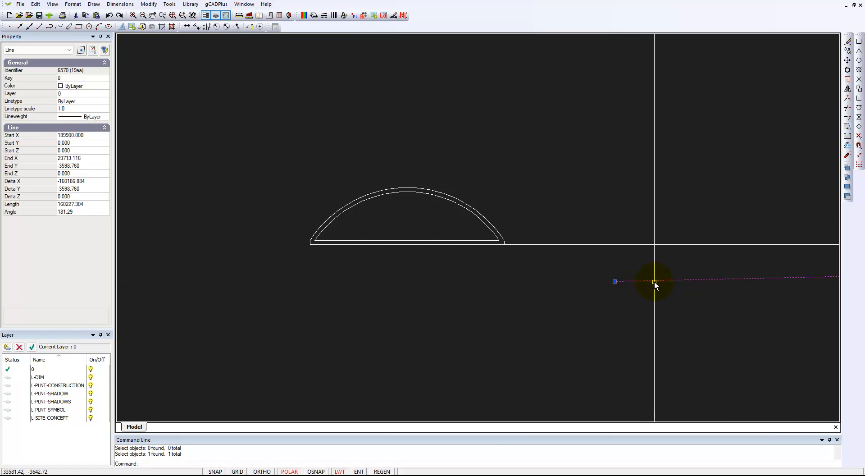
key(Delete)
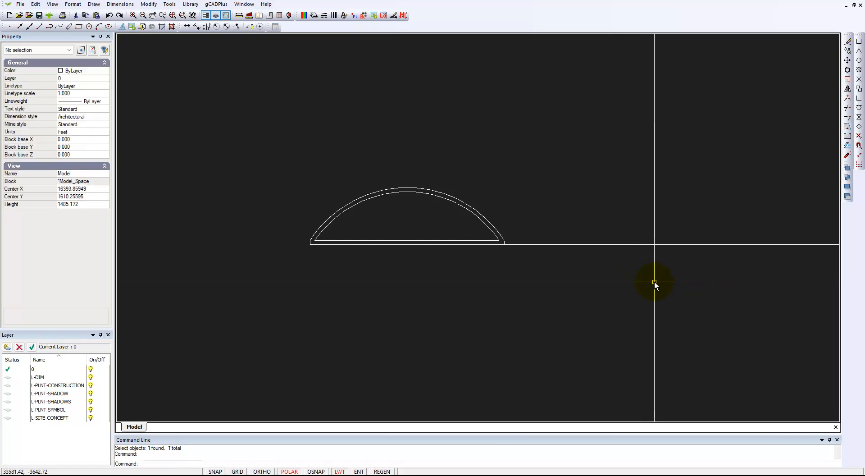
Set the long line's colour to Magenta and change its length to 18990.
click(634, 244)
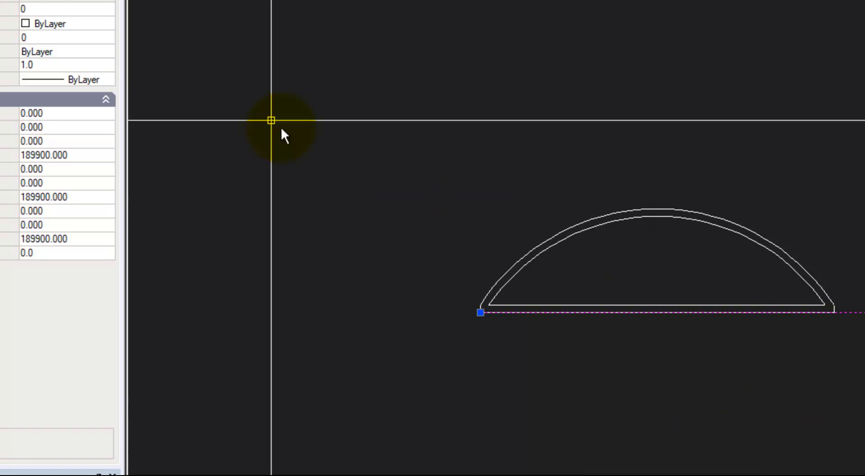
click(111, 24)
click(111, 24)
click(108, 25)
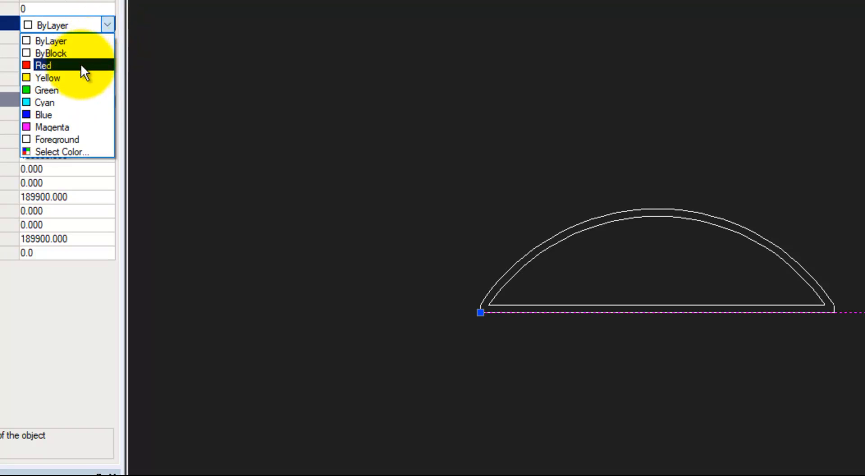
click(74, 127)
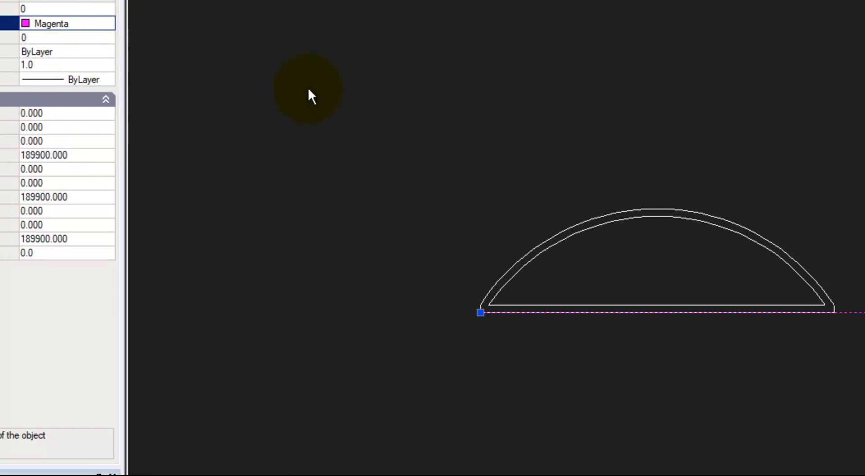
key(Escape)
click(864, 311)
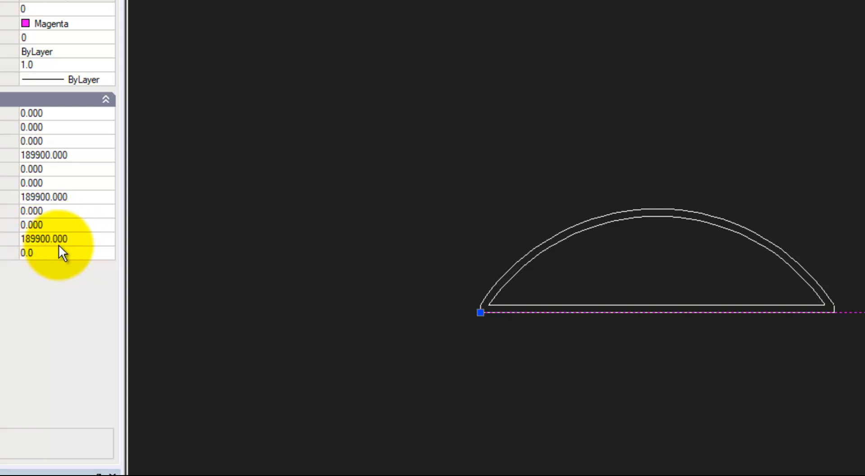
click(78, 238)
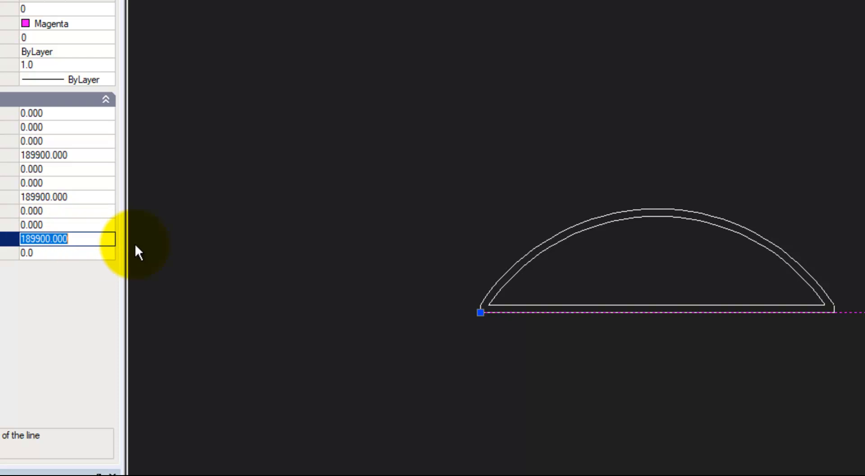
click(45, 238)
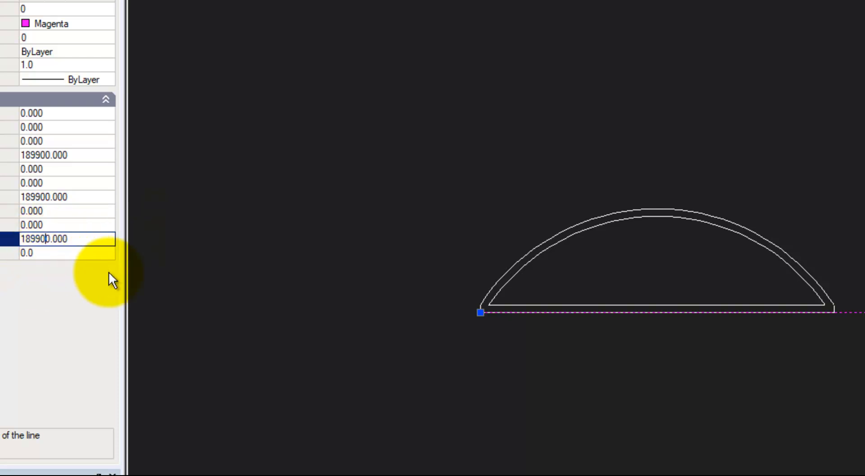
key(Delete)
key(Delete)
key(Return)
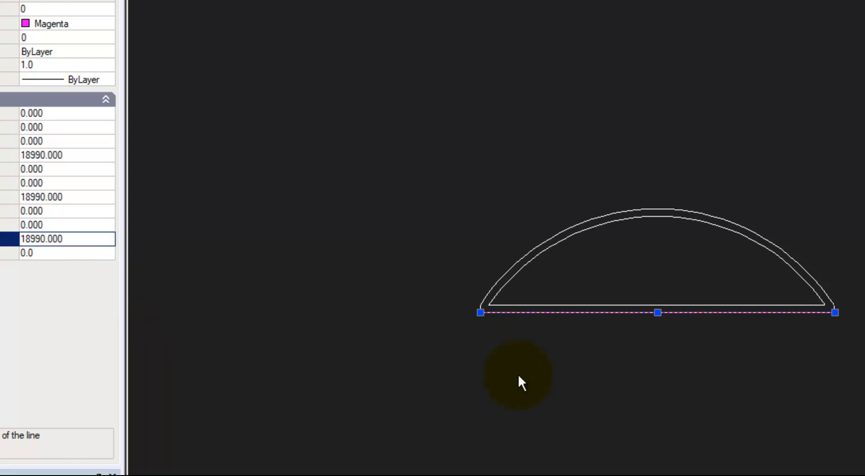
key(Escape)
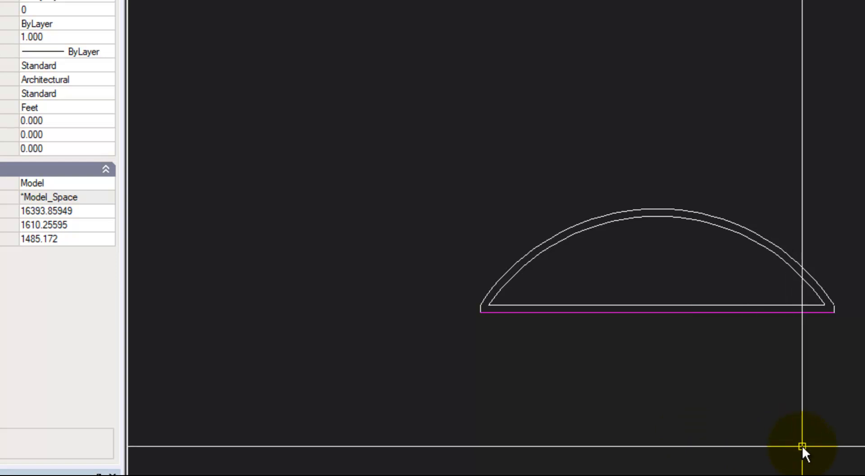
Delete the magenta line under the wall.
click(783, 315)
key(Delete)
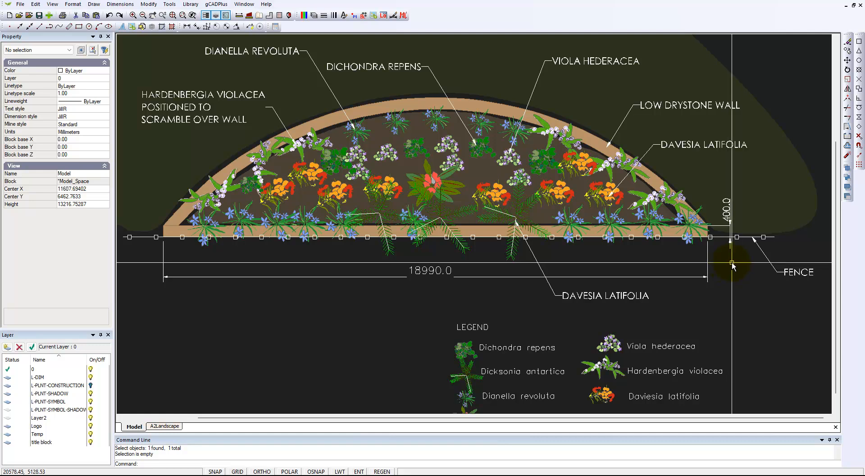
Switch back to the untitled working drawing window from the reference design.
click(243, 4)
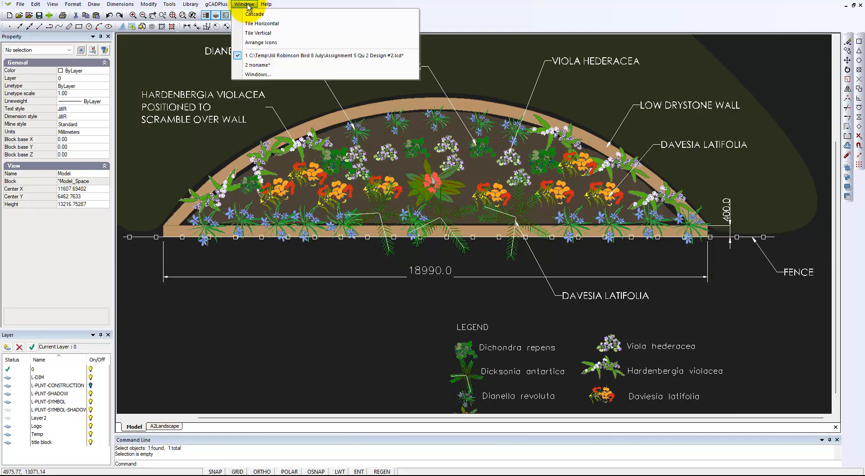
click(263, 64)
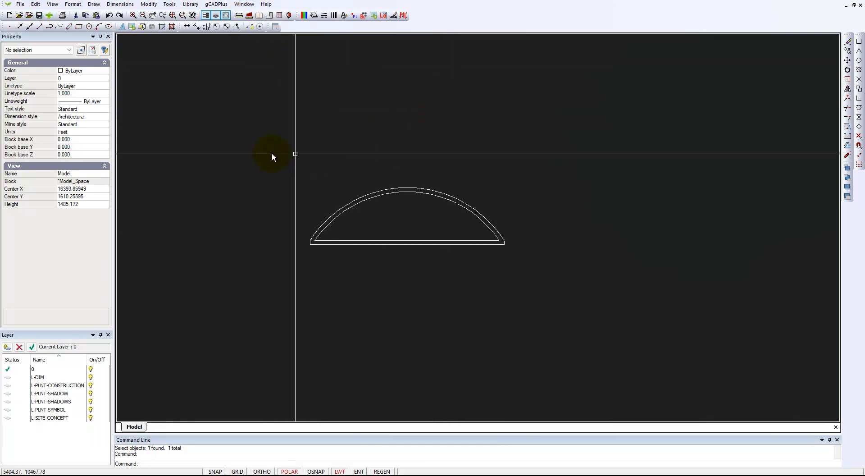
click(95, 5)
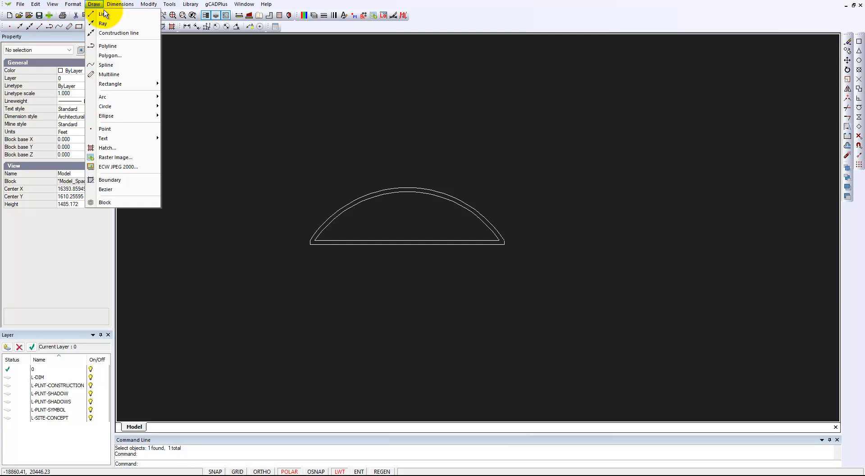
click(110, 18)
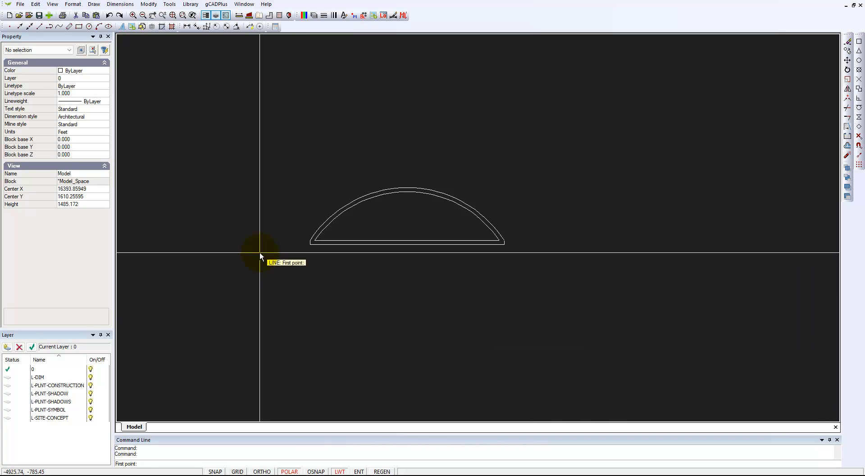
scroll(304, 244, up, 3)
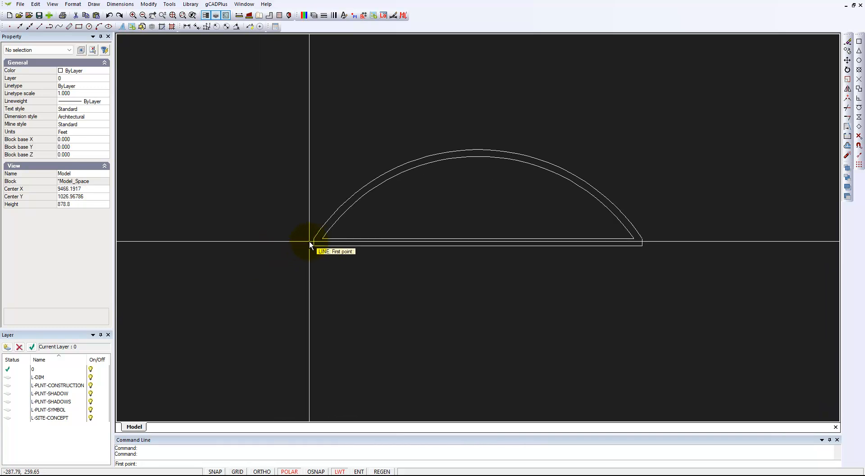
scroll(321, 242, up, 2)
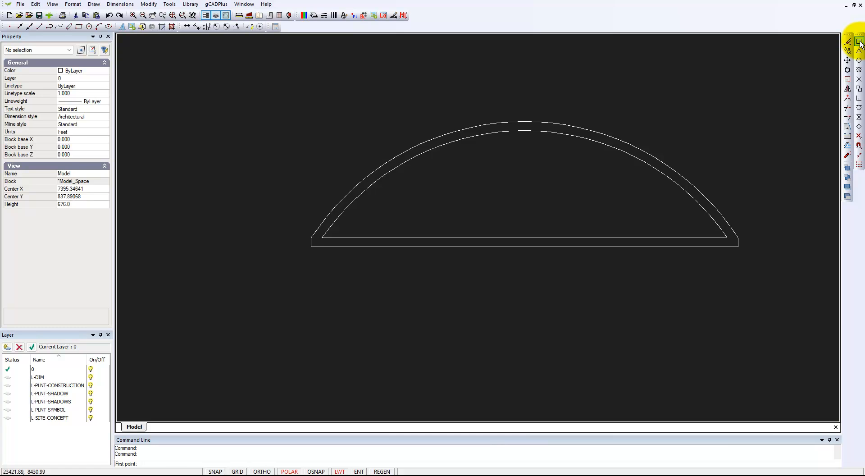
key(F3)
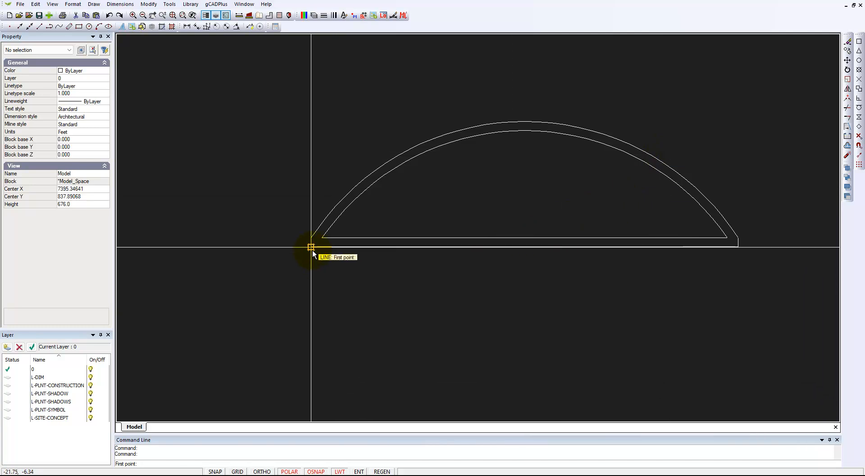
key(Escape)
key(F3)
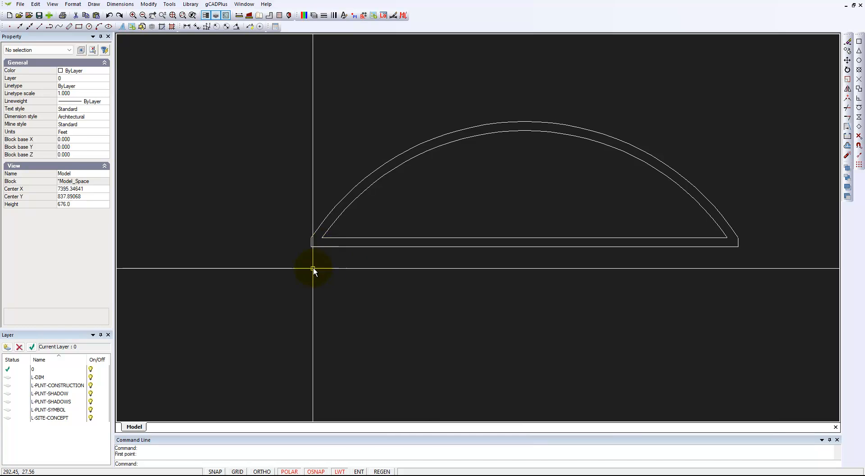
Set the current drawing colour to Magenta.
click(101, 78)
click(105, 71)
click(106, 71)
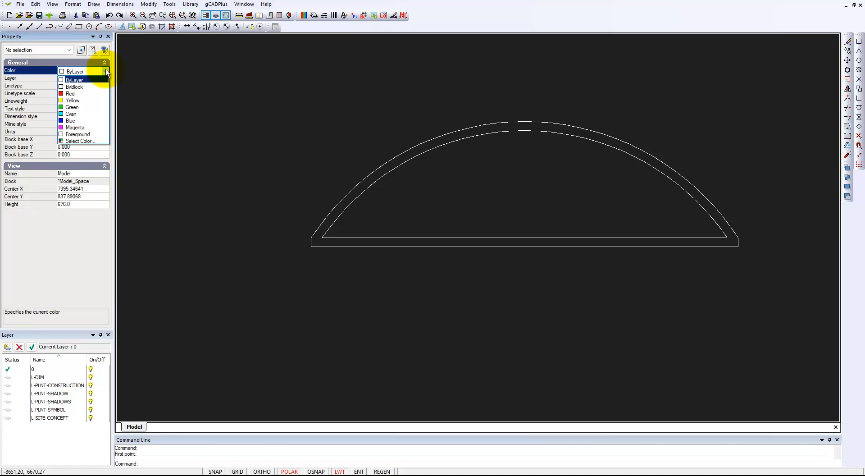
click(85, 128)
Draw a horizontal line 40000 long starting from the wall's lower-left corner.
right_click(208, 130)
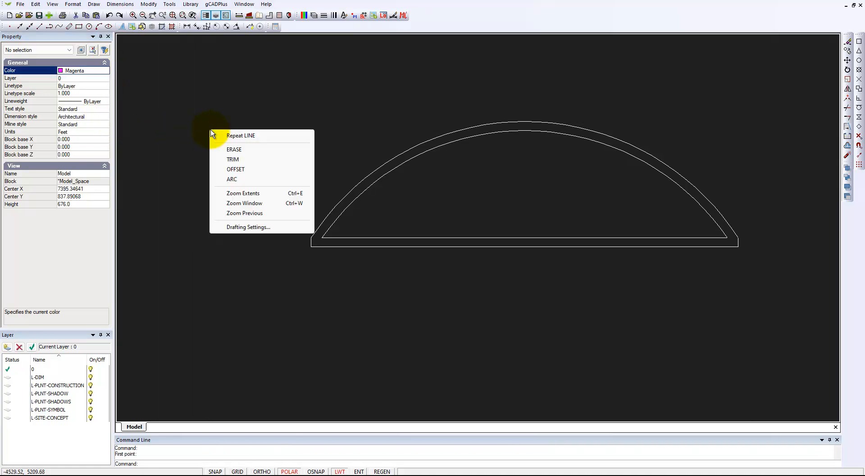
click(245, 132)
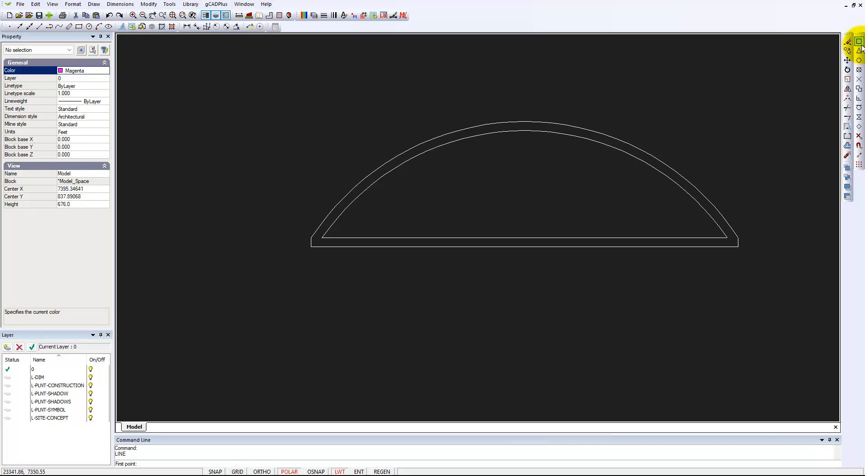
click(310, 247)
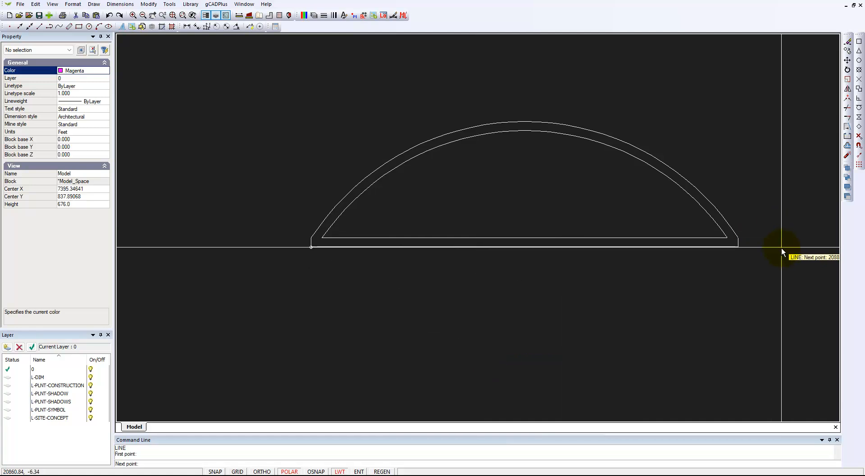
scroll(781, 248, down, 1)
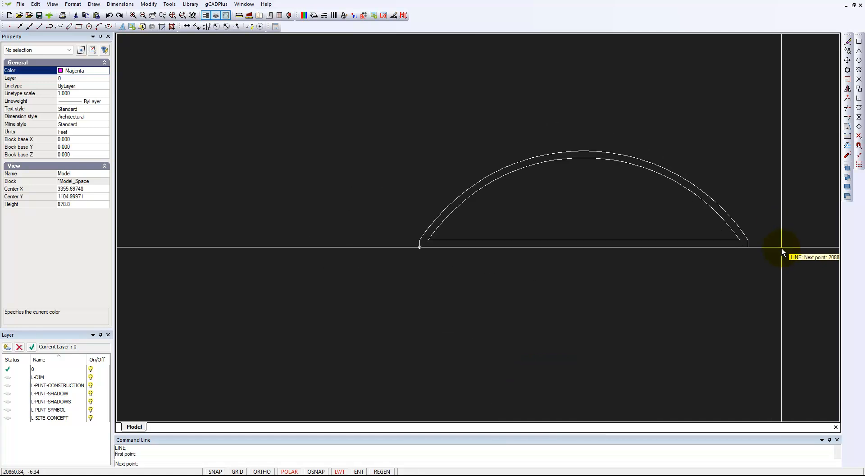
middle_drag(781, 247, 640, 254)
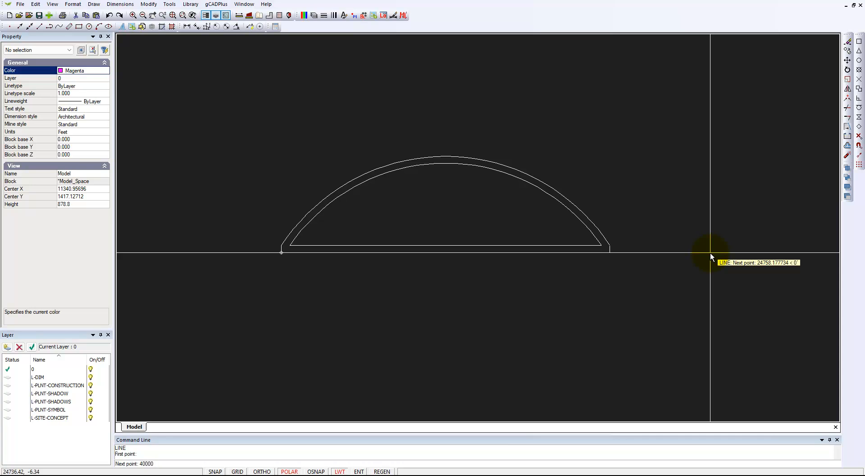
key(Return)
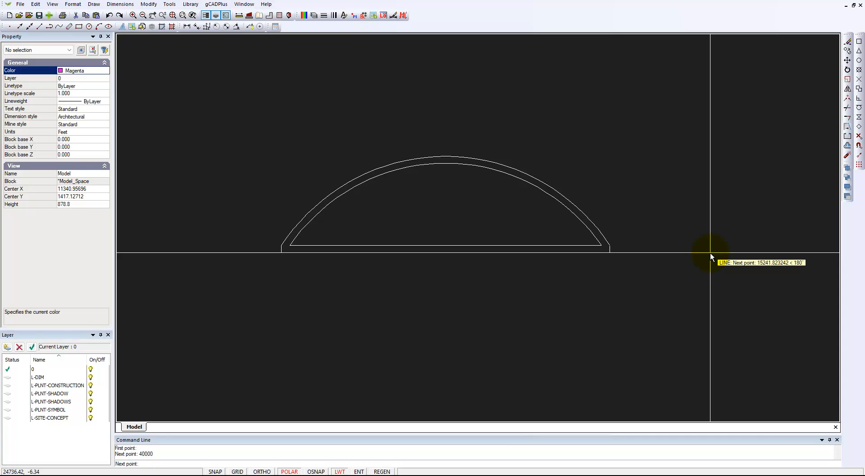
scroll(675, 303, down, 3)
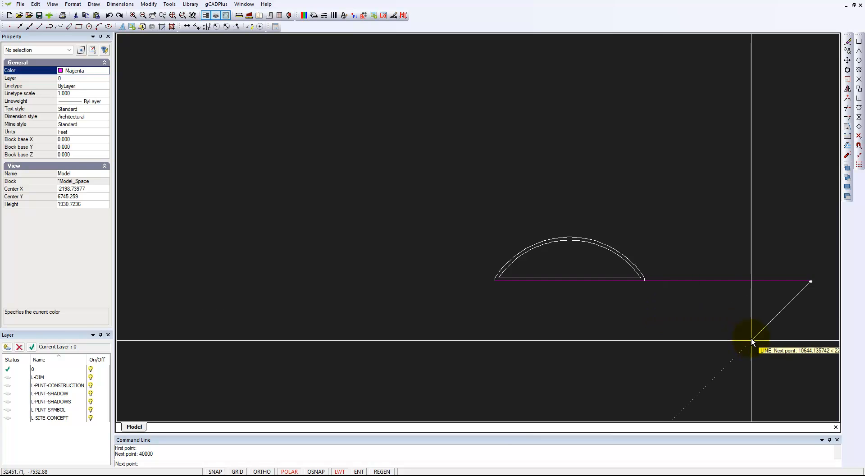
right_click(731, 324)
click(739, 329)
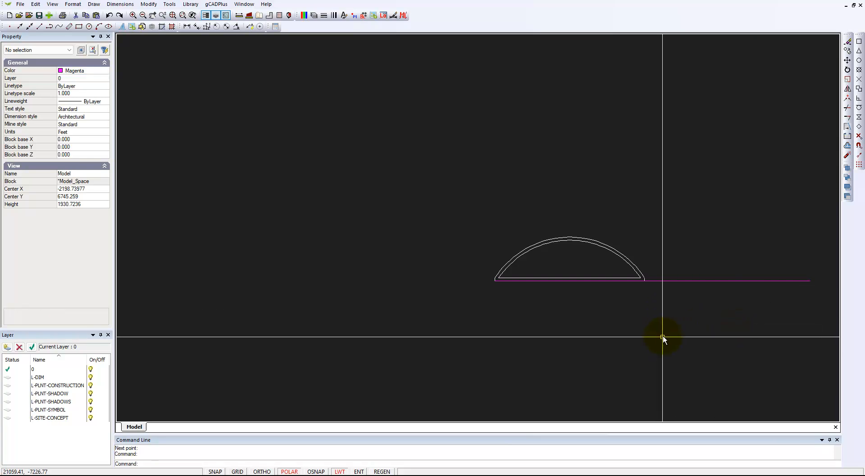
Move the long magenta line so its midpoint sits at the midpoint of the wall's base.
click(690, 280)
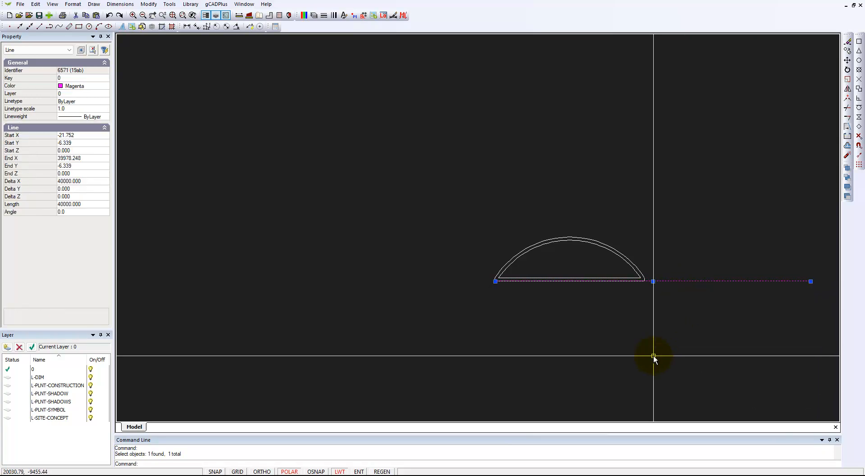
right_click(666, 313)
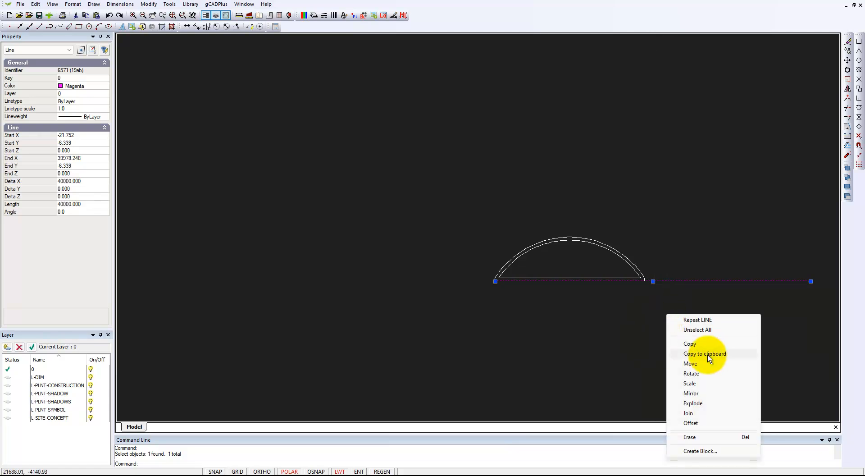
click(696, 366)
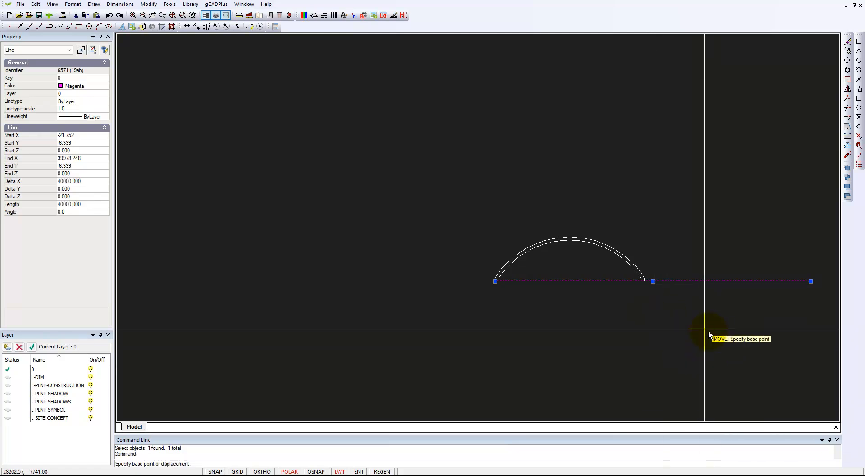
click(653, 281)
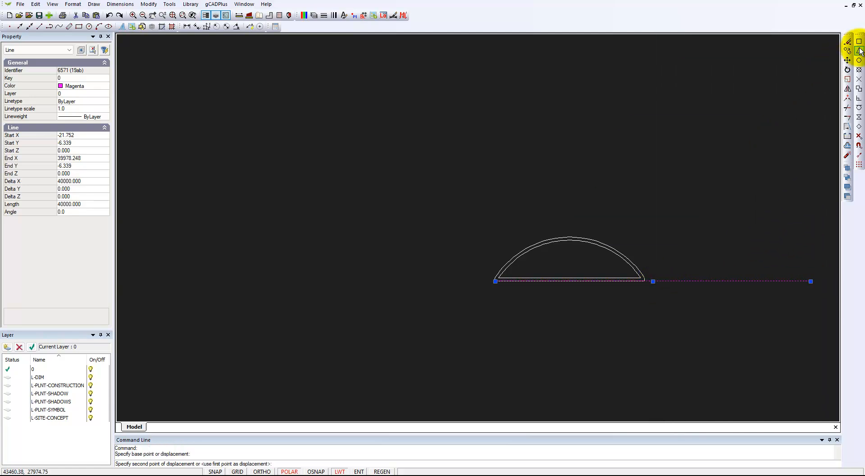
click(578, 282)
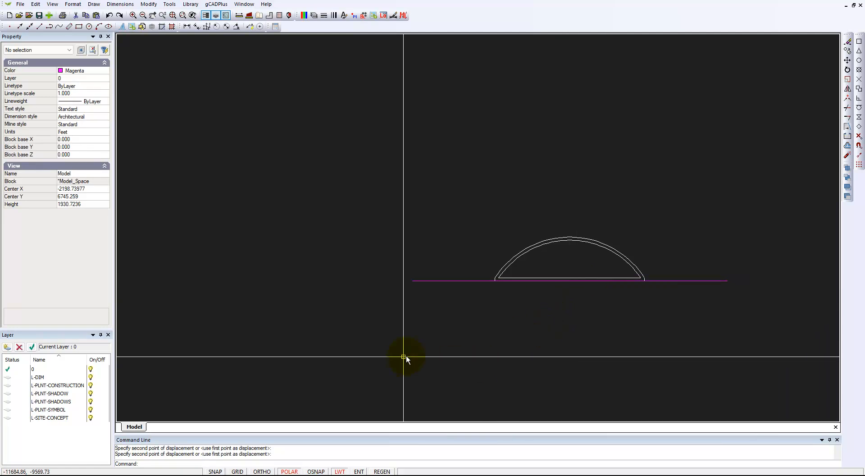
Examine the moved line's start, end and length properties.
middle_drag(576, 258, 457, 247)
scroll(450, 277, up, 3)
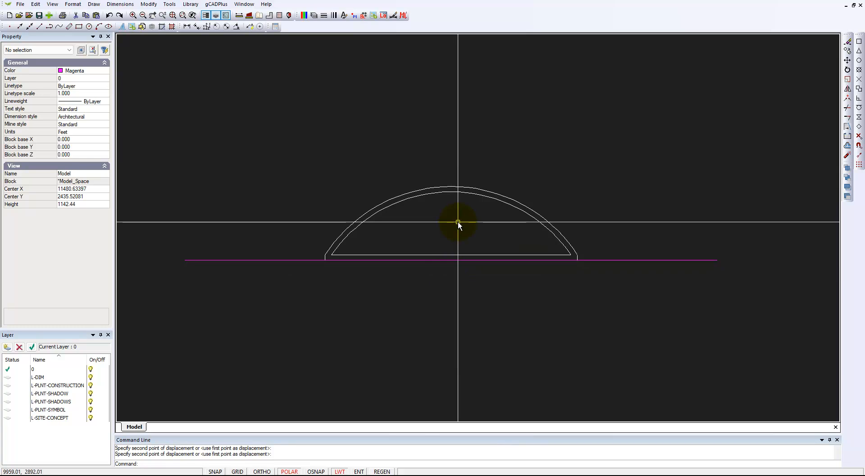
click(274, 260)
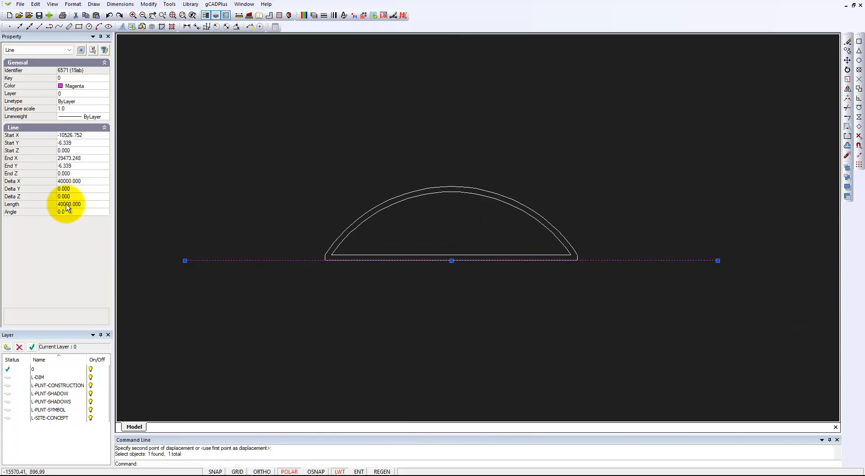
key(Escape)
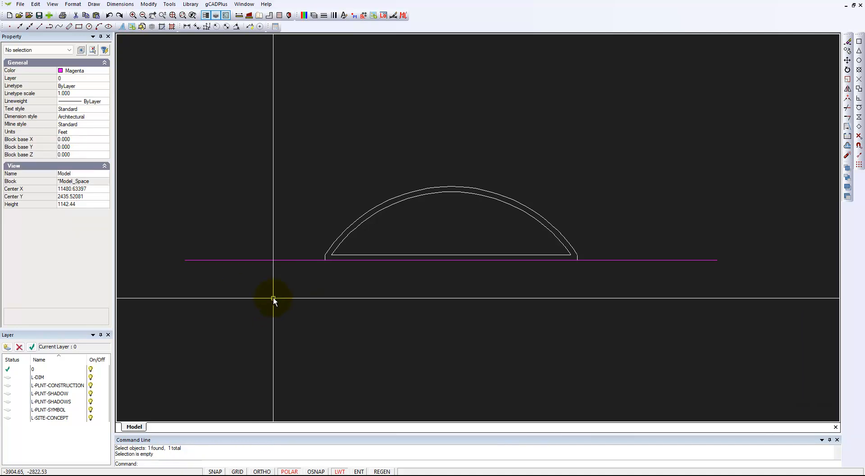
click(276, 260)
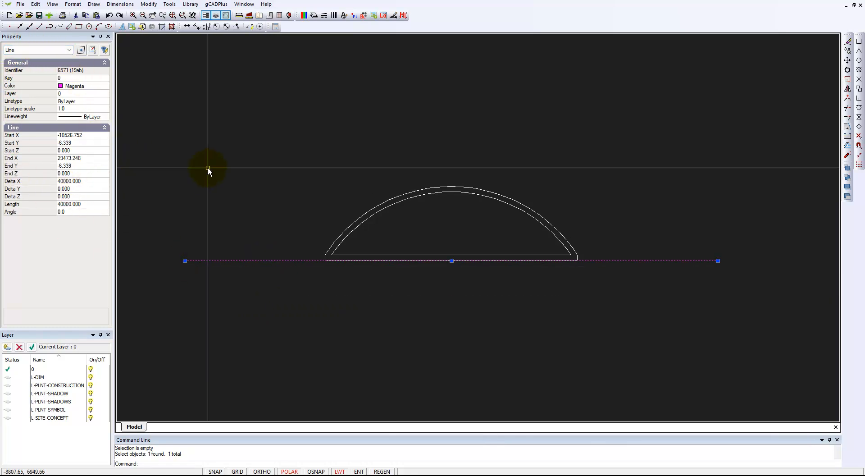
key(Escape)
scroll(322, 141, down, 1)
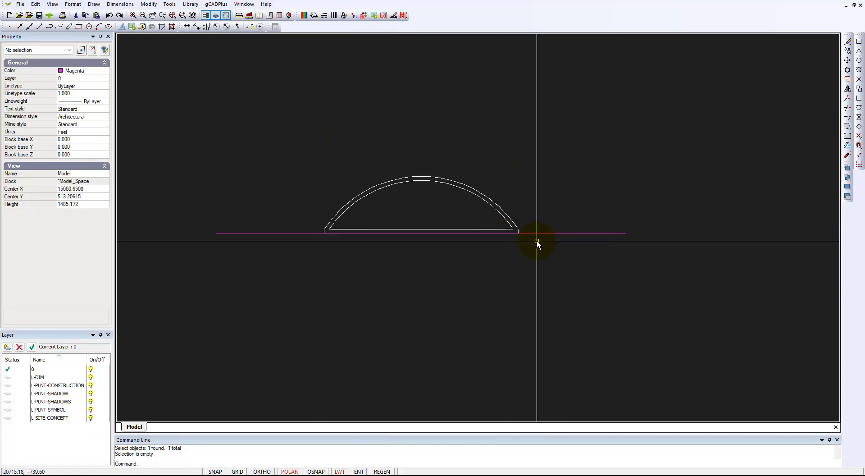
scroll(560, 247, up, 1)
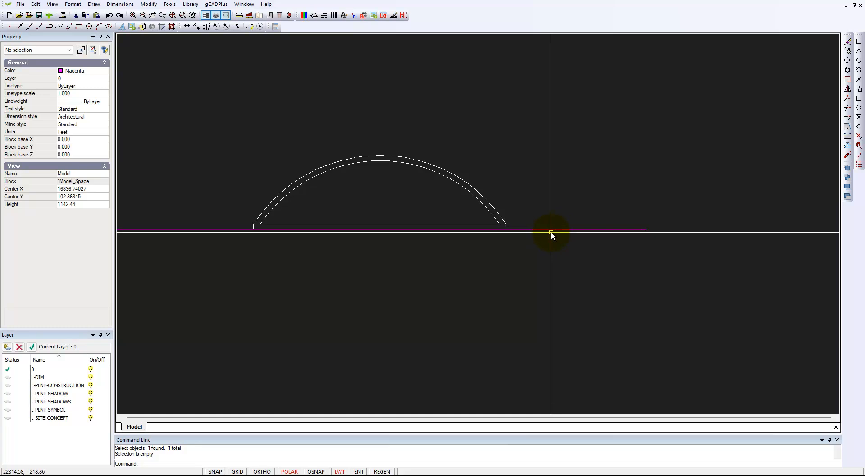
Set the long line's colour to ByLayer.
click(550, 230)
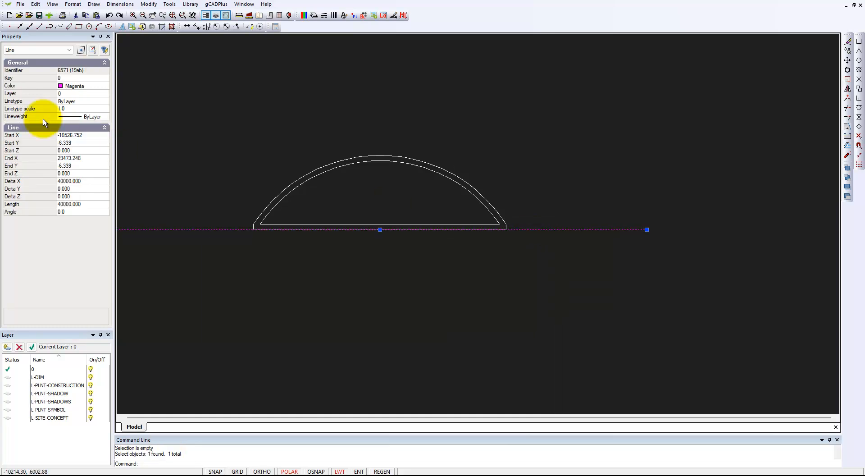
click(107, 87)
click(106, 86)
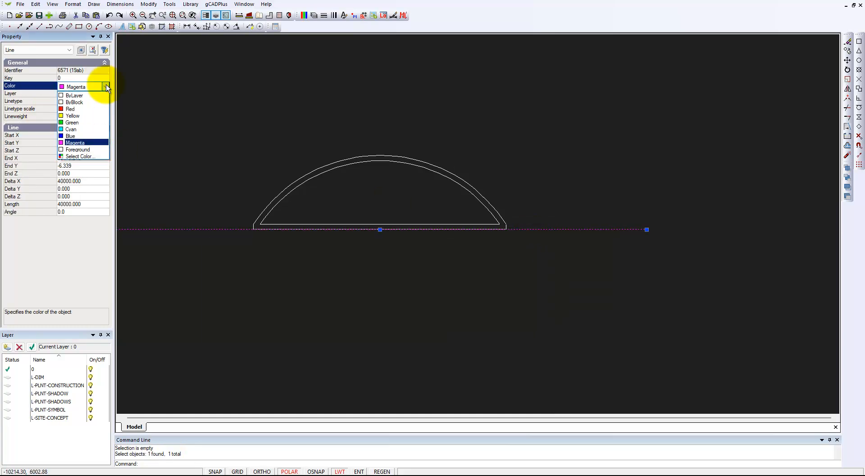
click(101, 96)
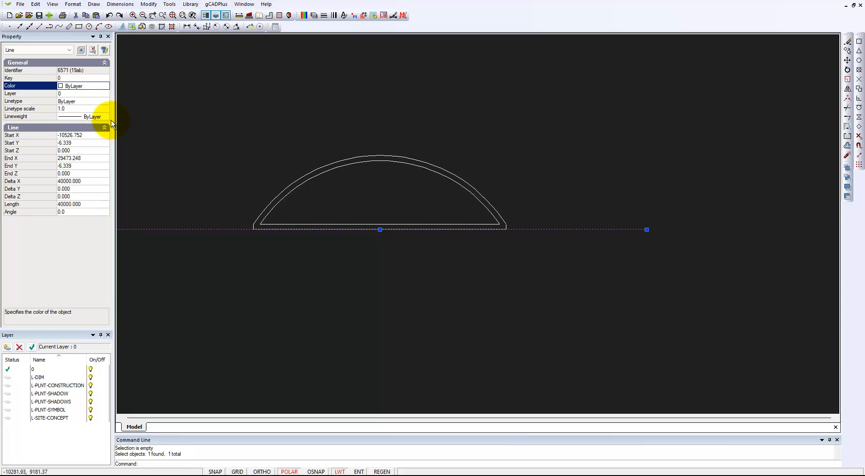
Change the long line's linetype to FENCELINE1.
click(103, 101)
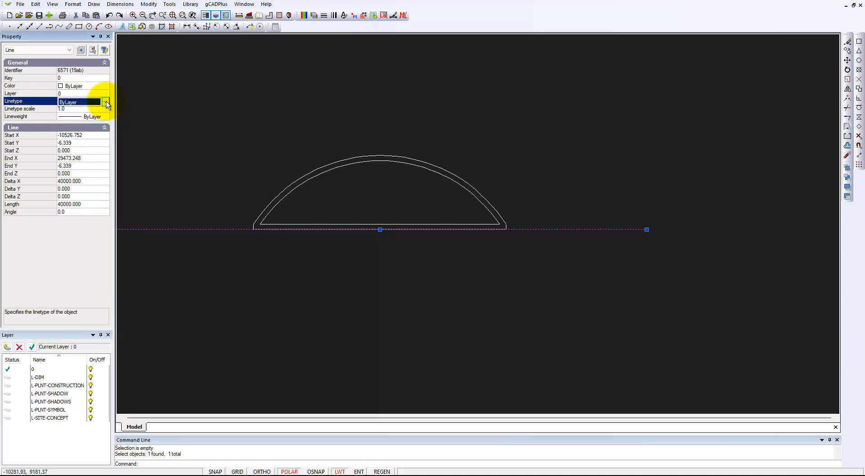
click(105, 102)
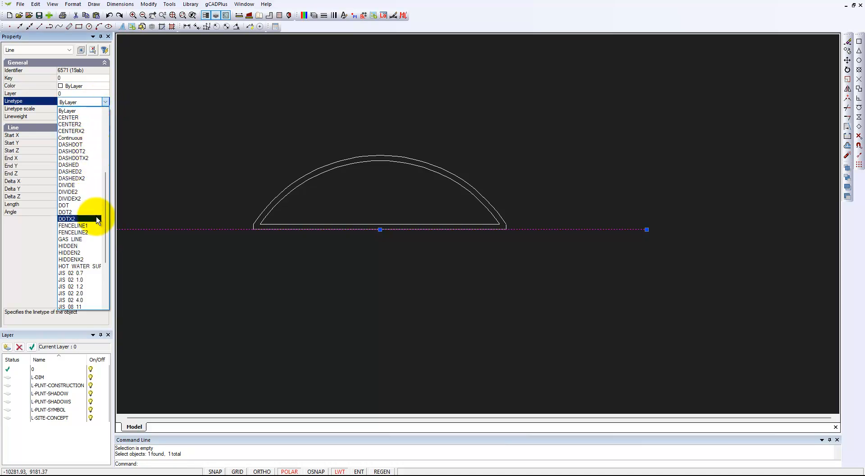
click(85, 226)
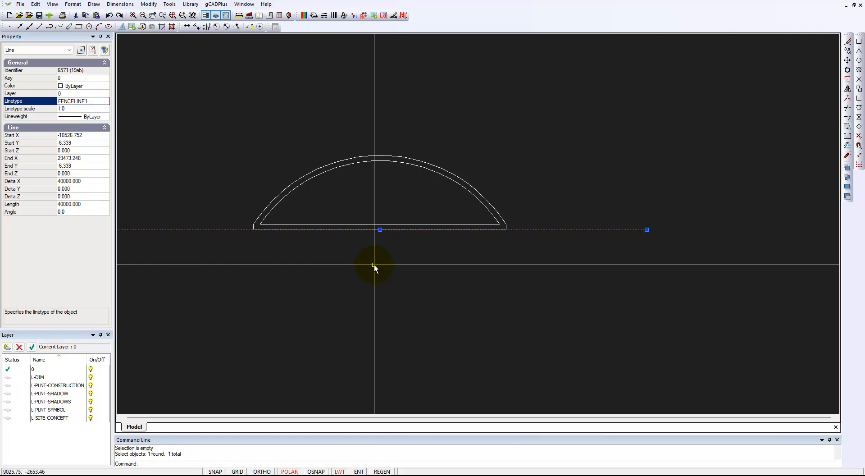
key(Escape)
Set the fence line's linetype scale to 25.
click(563, 229)
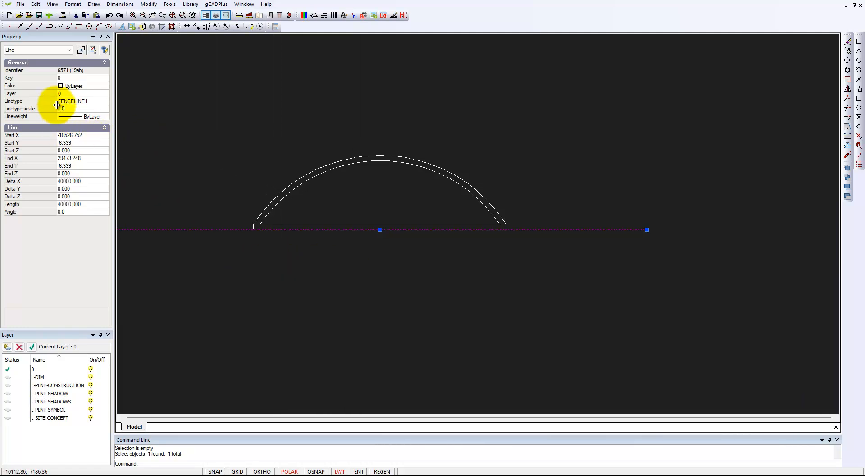
click(90, 109)
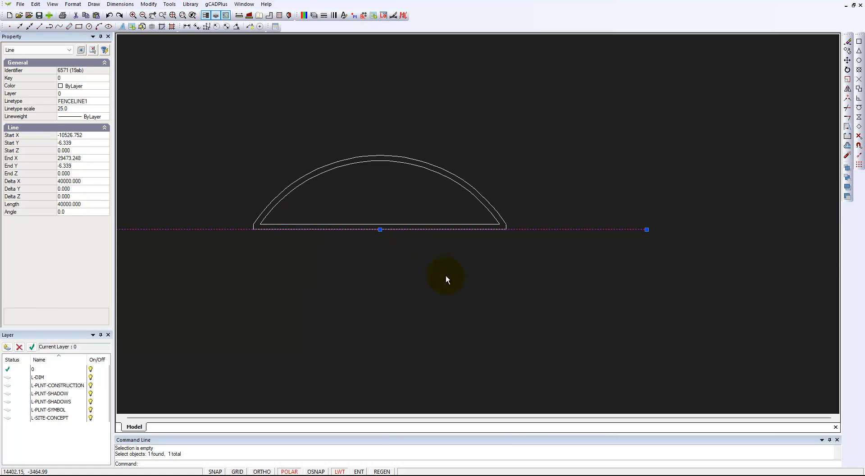
key(Escape)
scroll(531, 250, up, 2)
scroll(531, 251, up, 1)
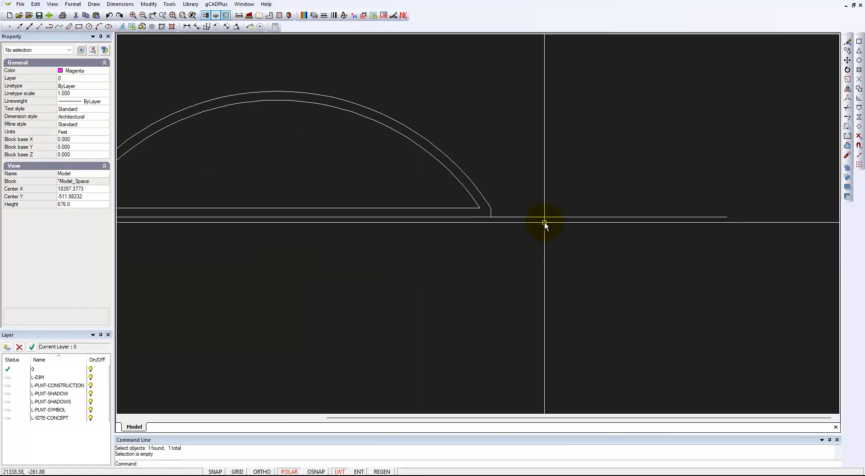
Set the fence line's linetype scale to 0.1.
click(541, 217)
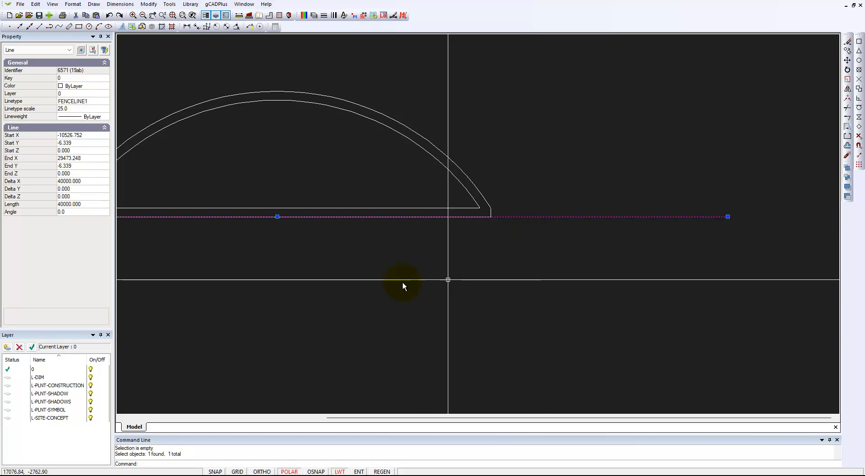
click(75, 108)
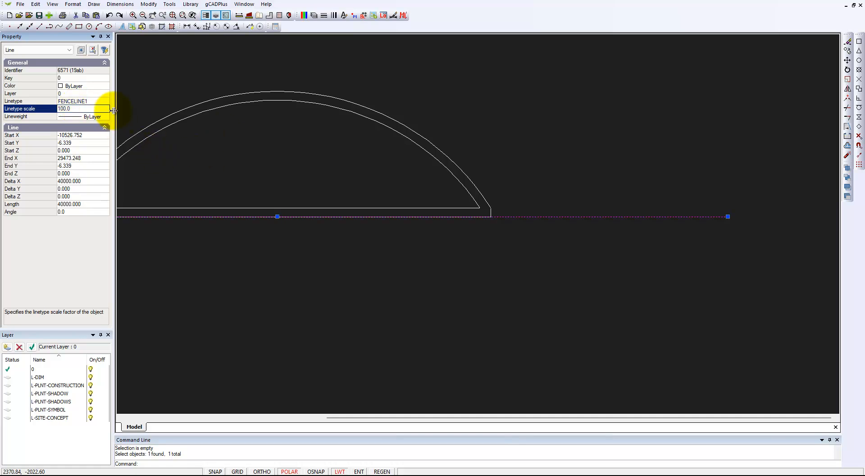
double_click(97, 110)
text(0.1)
click(591, 167)
key(Escape)
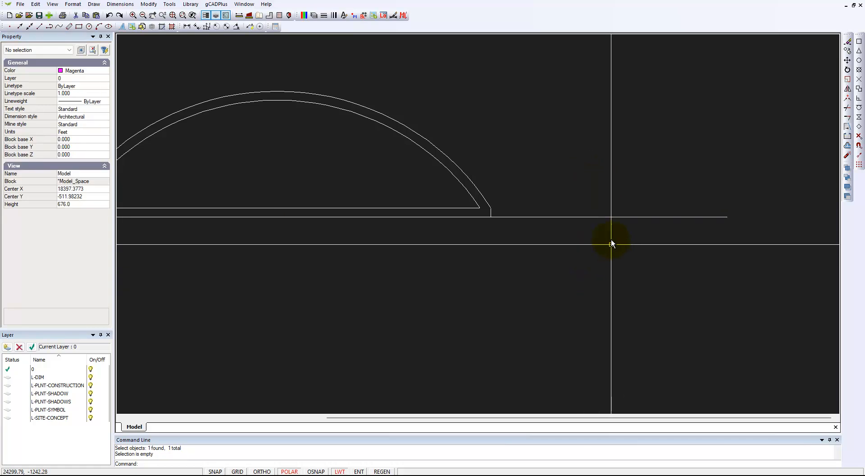
Try linetype scales of 0.01, 500 and 100 on the fence line.
click(609, 217)
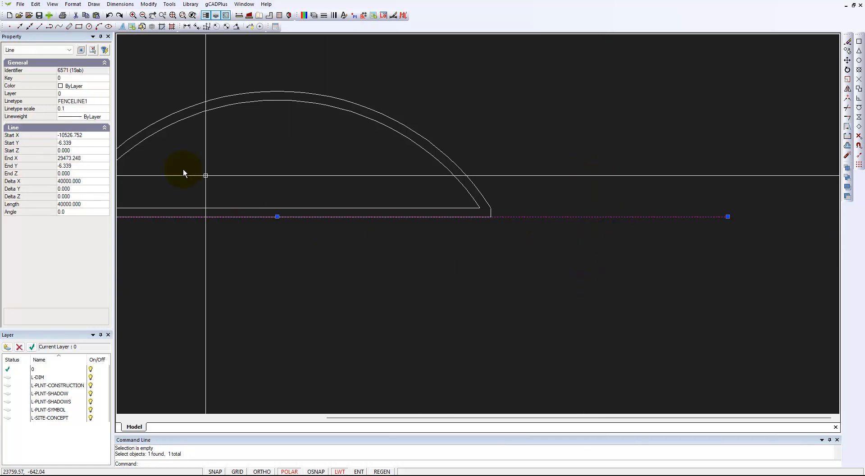
click(83, 108)
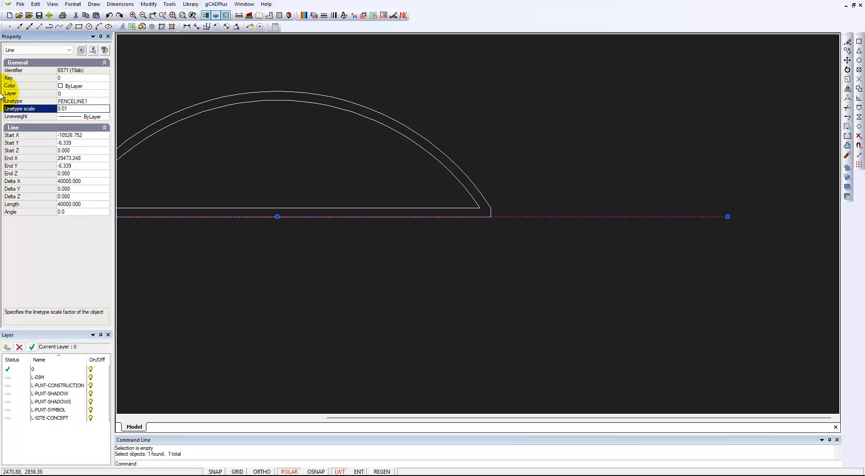
click(71, 103)
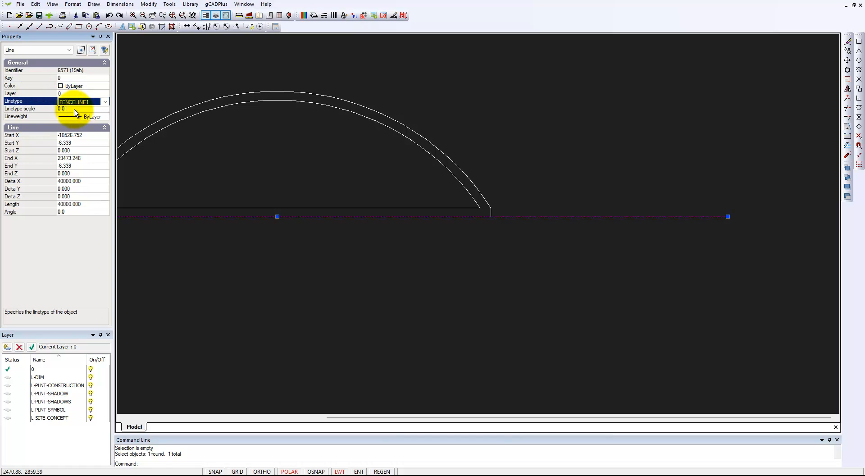
click(73, 108)
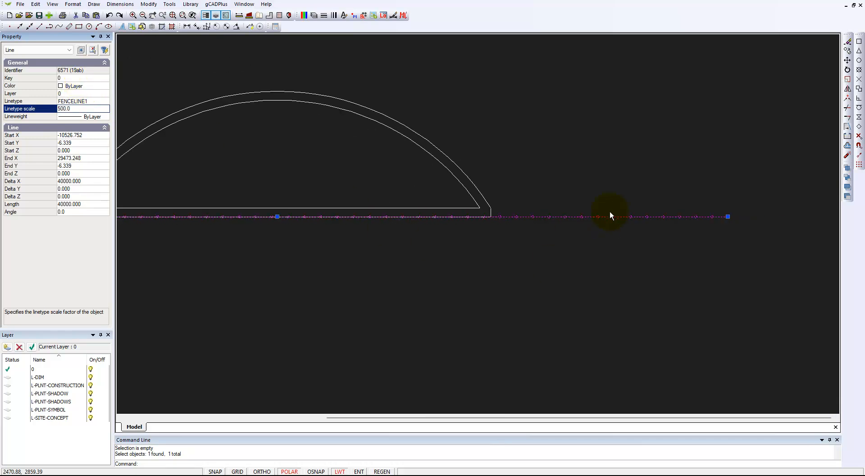
click(74, 109)
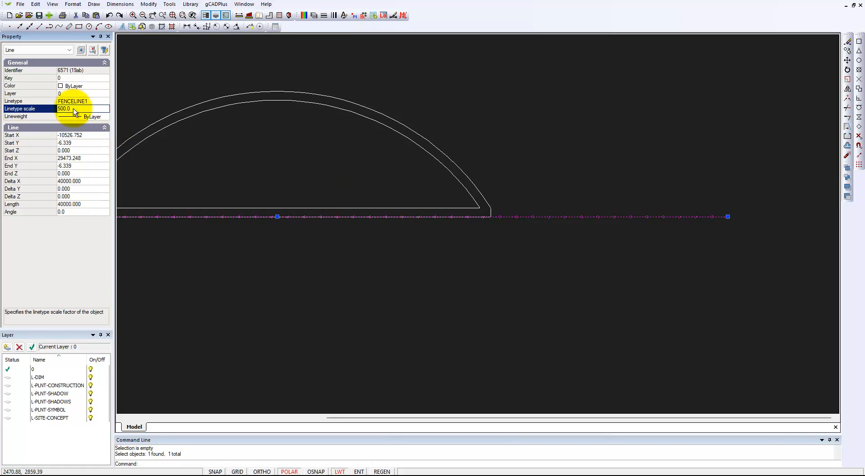
click(73, 109)
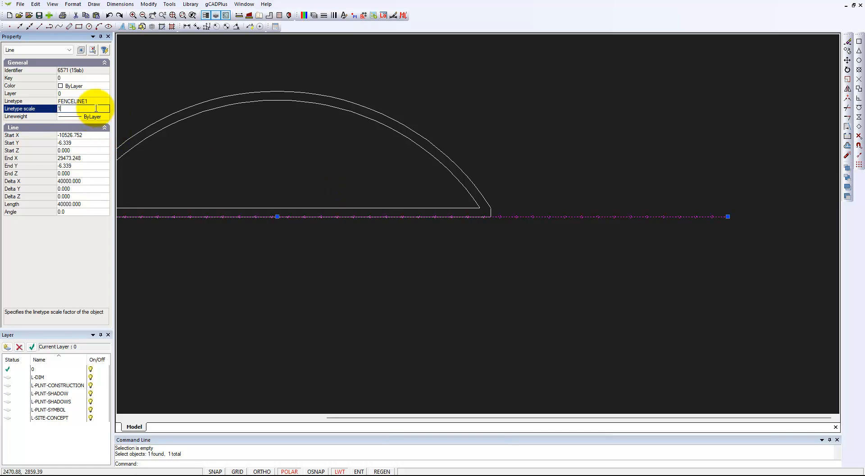
key(Return)
click(80, 108)
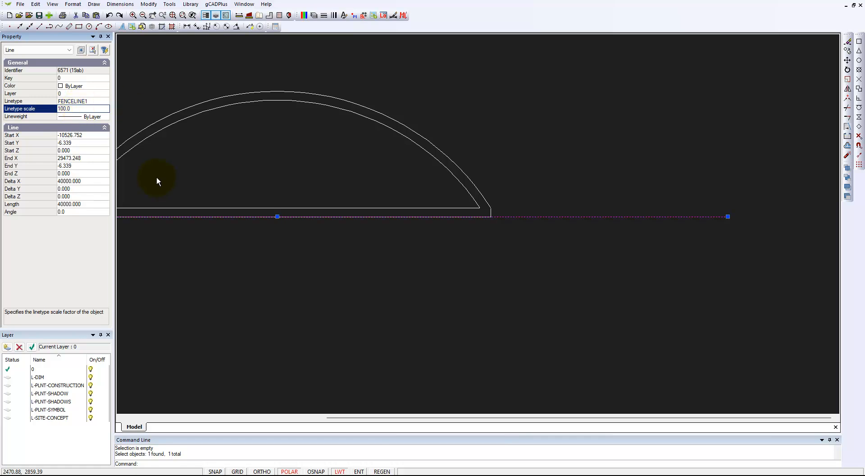
Set the fence line's linetype scale to 1000.
click(79, 108)
text(1000)
key(Return)
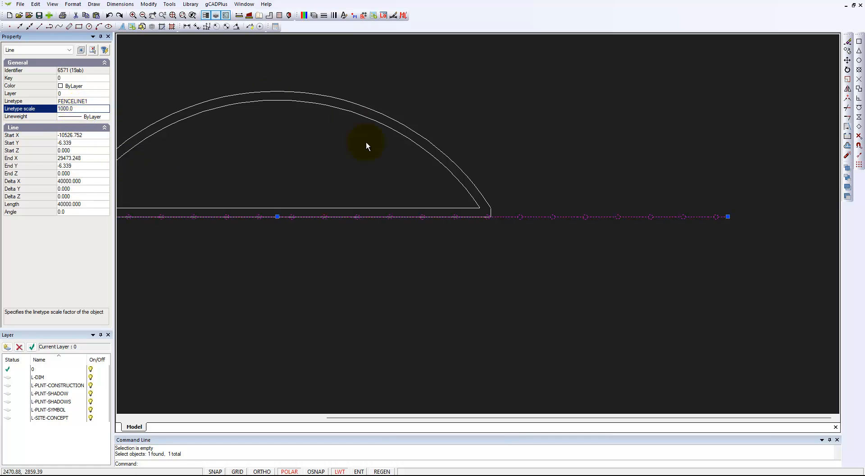
key(Escape)
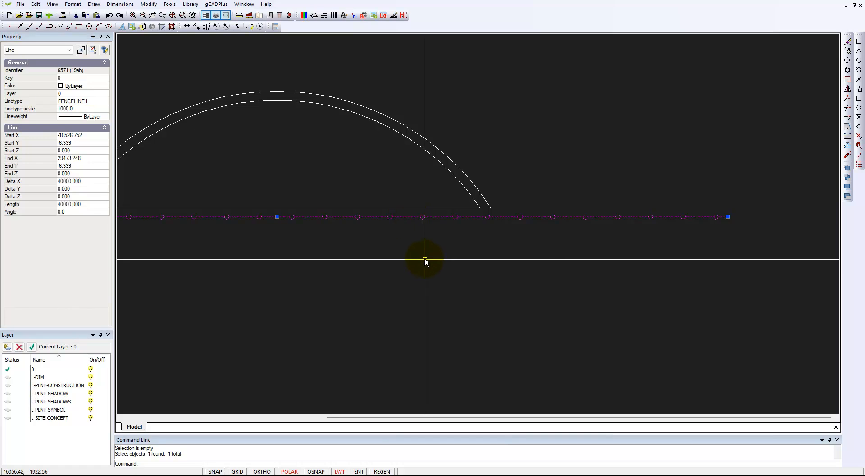
Switch to the reference garden design drawing and inspect its fence polyline's linetype and scale properties.
scroll(539, 273, down, 1)
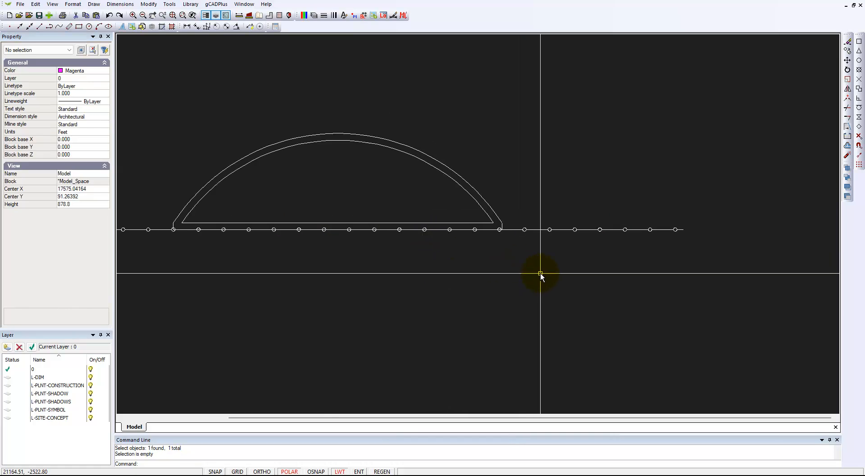
click(222, 6)
mouse_move(243, 14)
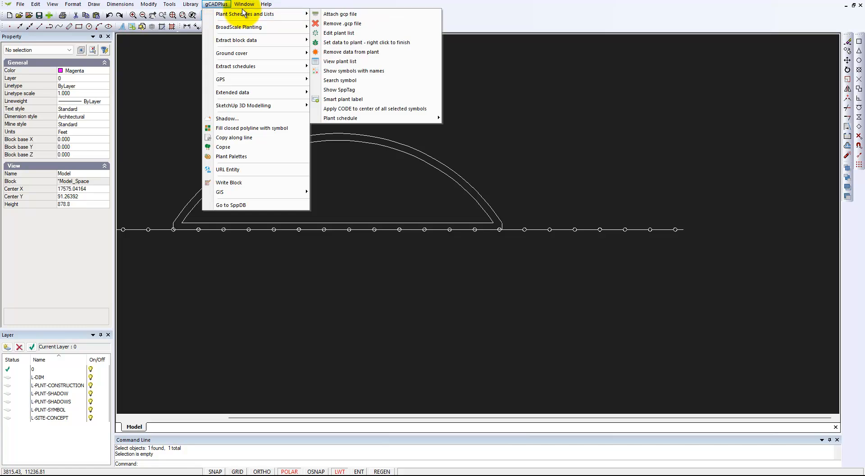
click(277, 56)
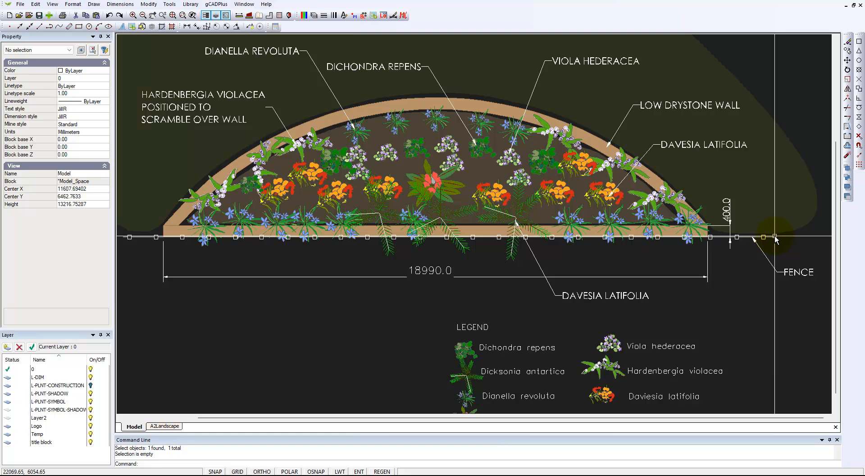
click(775, 237)
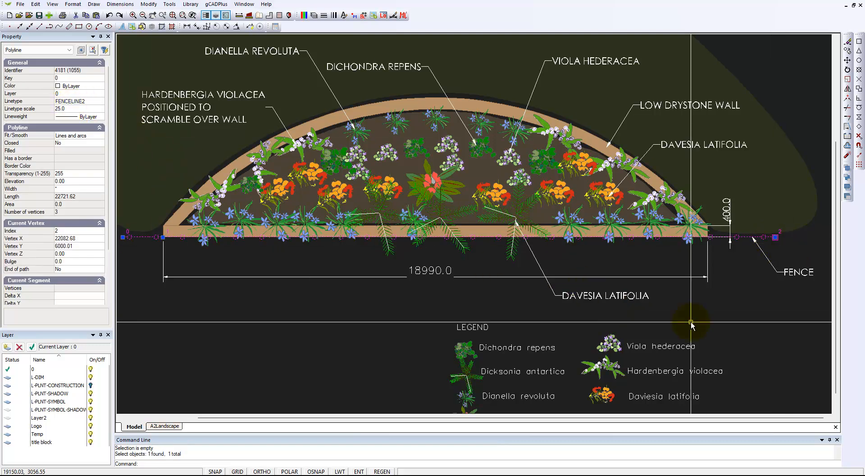
key(Escape)
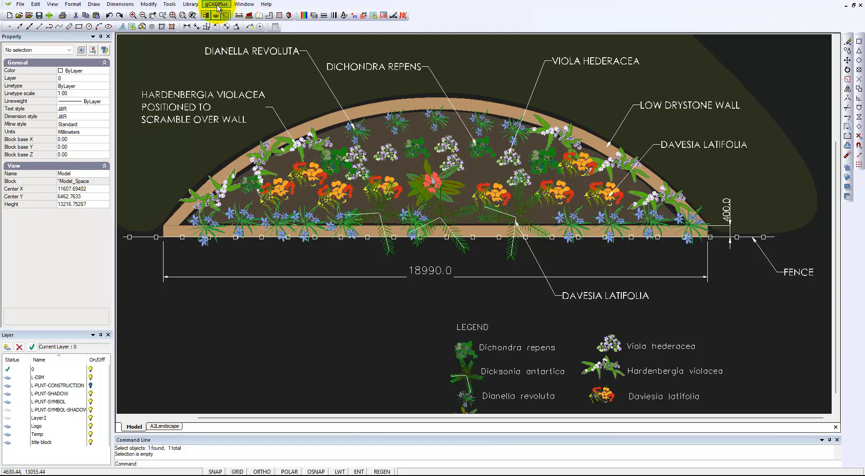
Switch back to the unnamed working drawing.
click(244, 4)
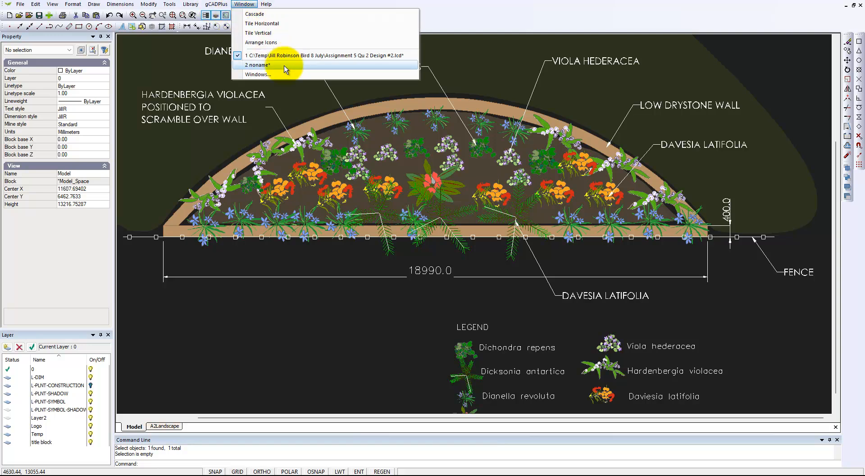
click(270, 65)
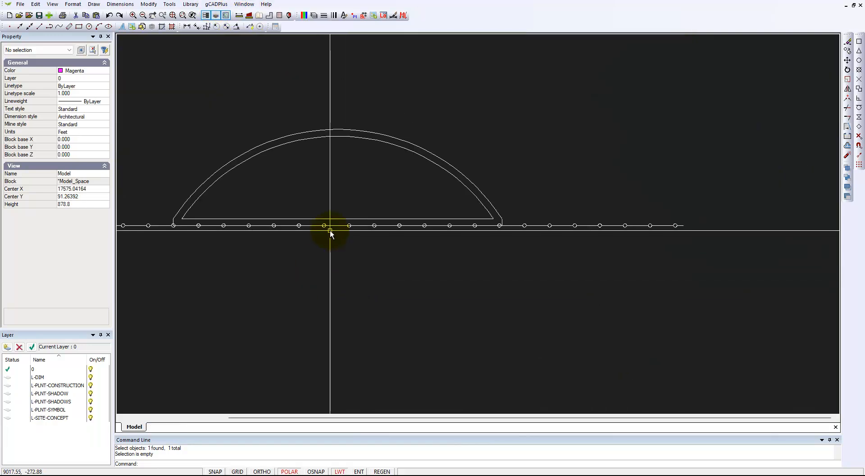
mouse_move(443, 283)
middle_down()
mouse_move(515, 247)
mouse_move(566, 267)
mouse_move(582, 349)
middle_up()
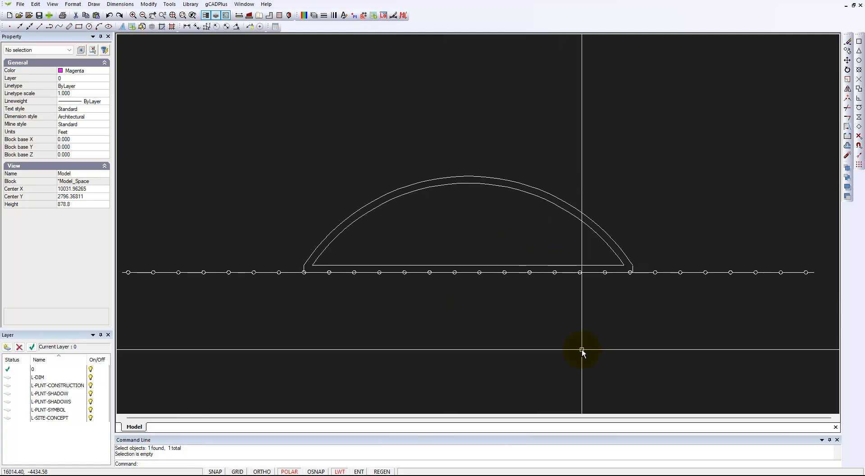